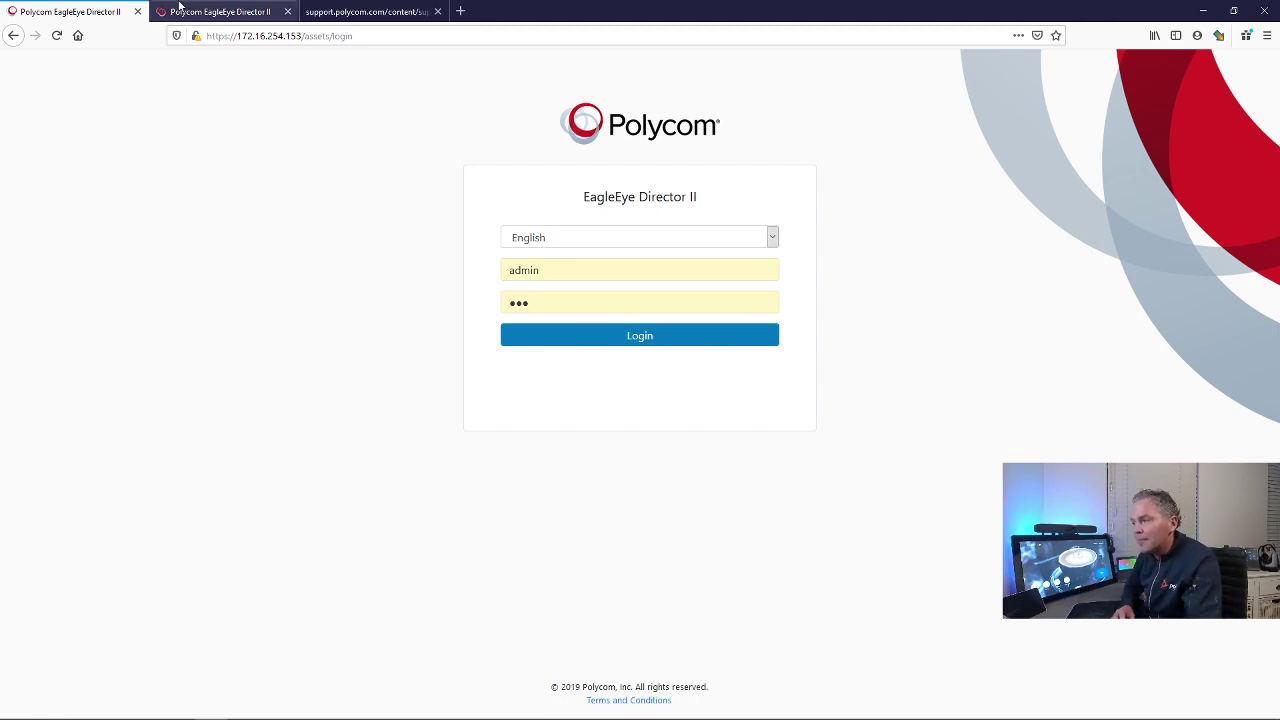
# - Bring up the EagleEye Director II support page listing software 2.2.0.43 and Director II App 1.0.0
pyautogui.click(210, 11)
pyautogui.click(70, 14)
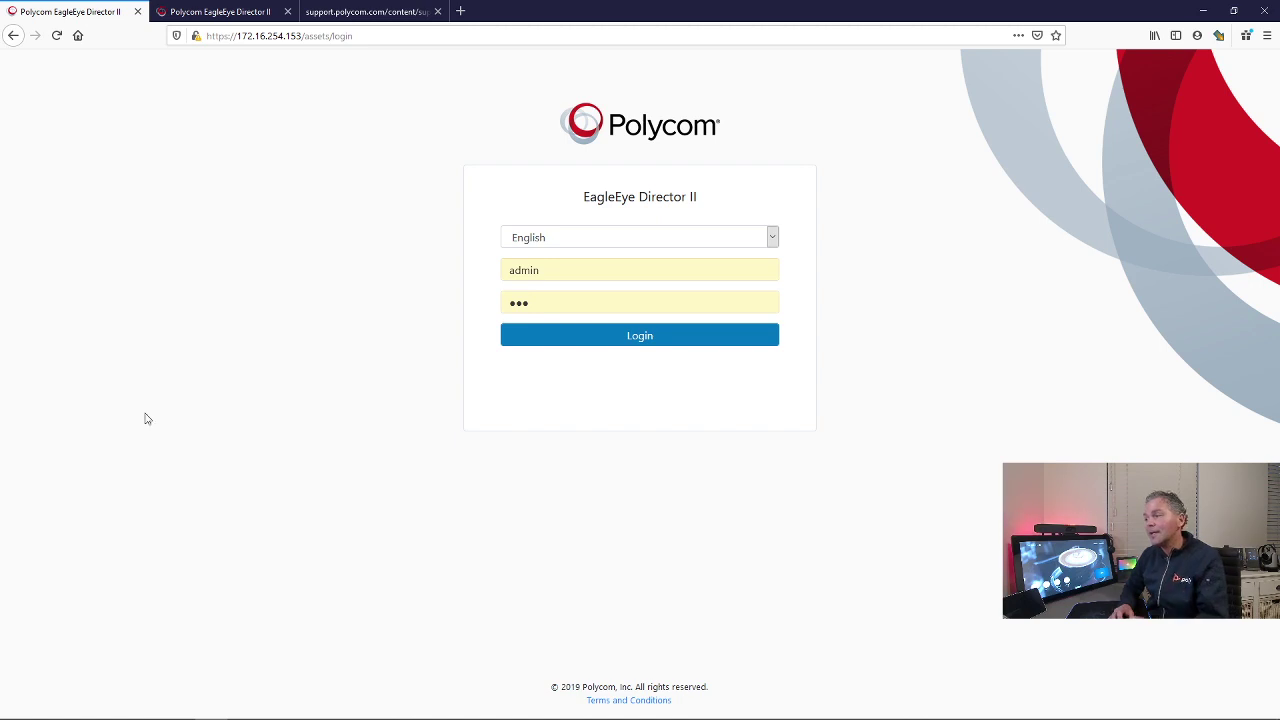
pyautogui.click(372, 13)
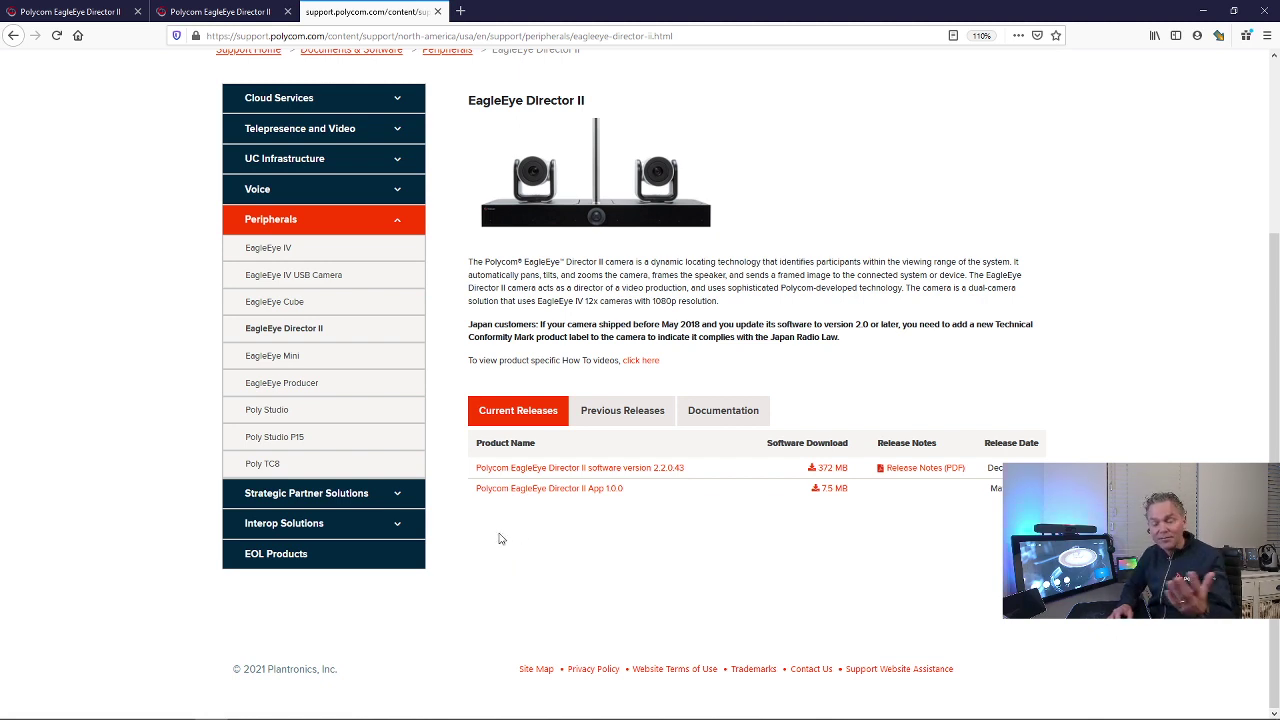
# - Launch the Director II App, connect to EEDII-for-Conf-Room, and check its serial number
pyautogui.click(309, 706)
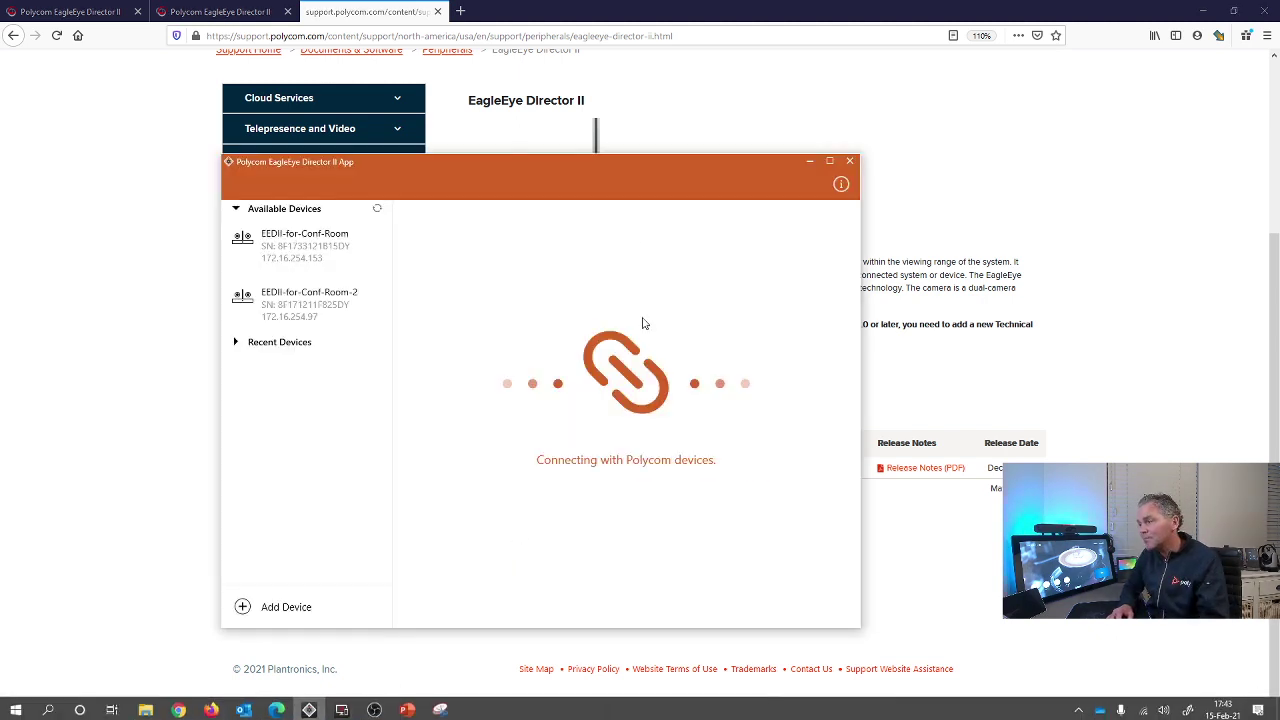
pyautogui.moveTo(528, 176); pyautogui.dragTo(615, 196)
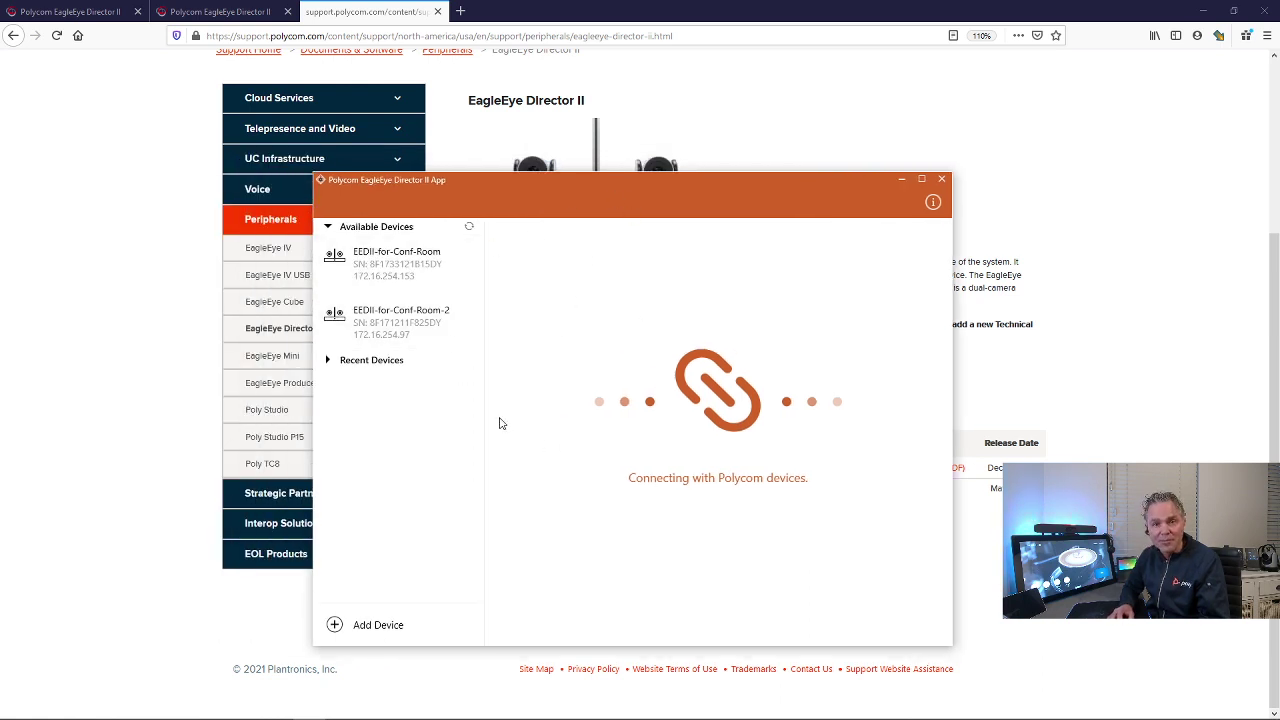
pyautogui.click(412, 272)
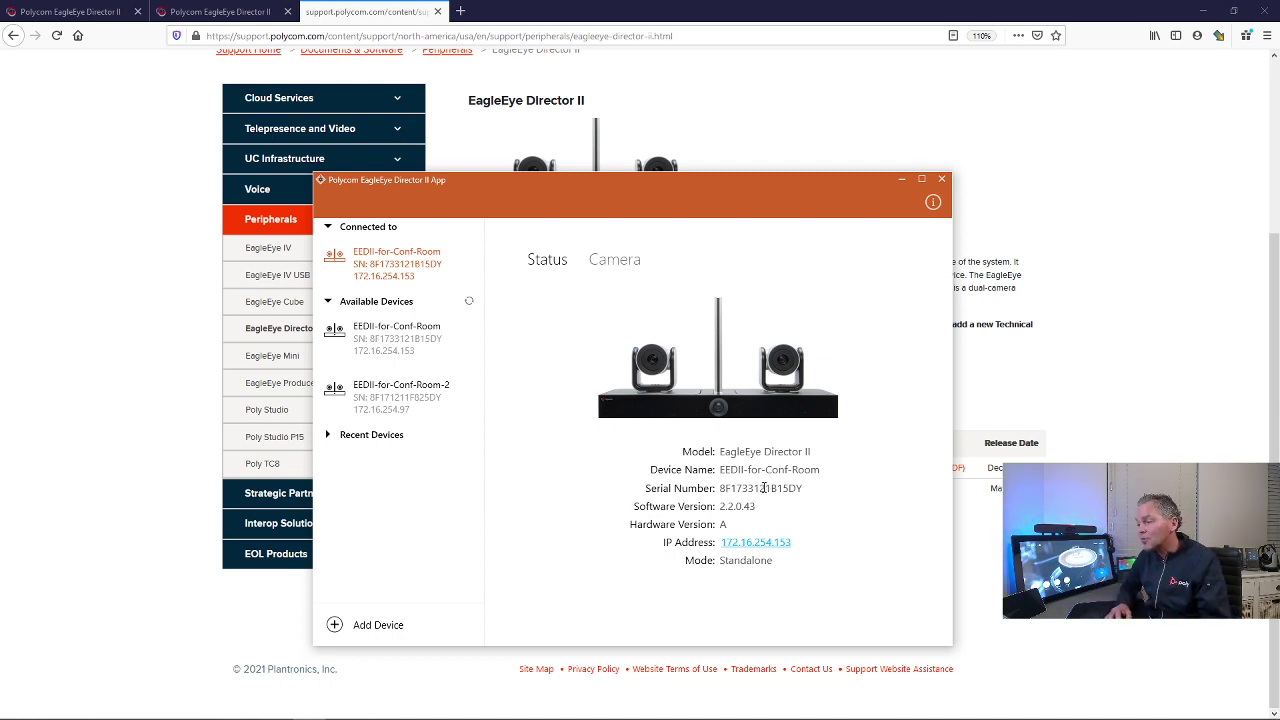
pyautogui.moveTo(764, 488); pyautogui.dragTo(794, 489)
pyautogui.click(767, 487)
pyautogui.moveTo(769, 488); pyautogui.dragTo(799, 490)
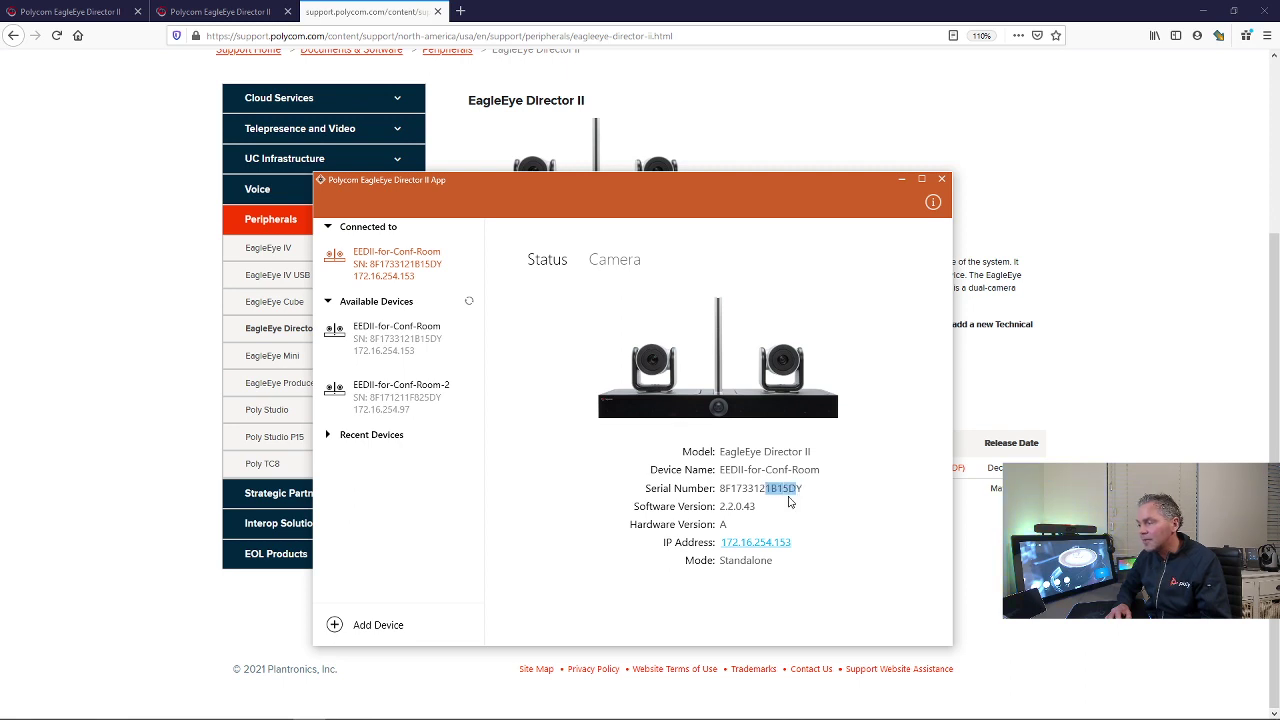
pyautogui.click(740, 488)
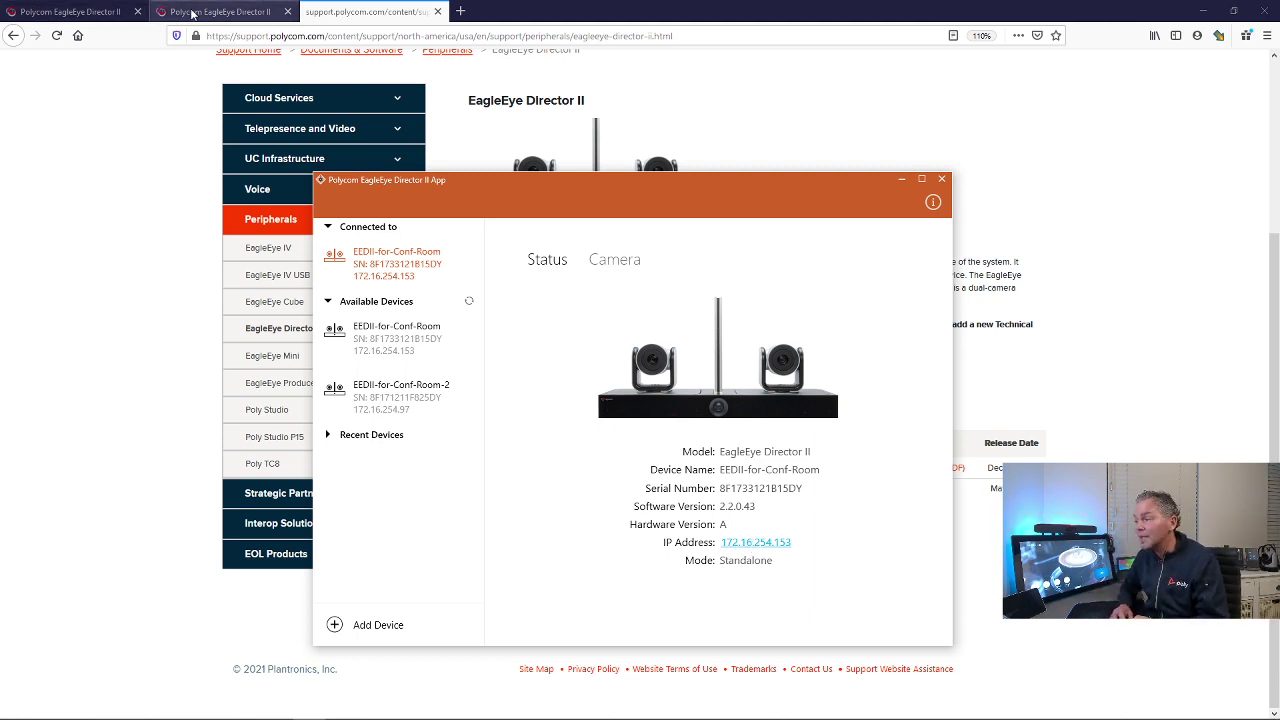
# - Sign in to the units at 172.16.254.97 and 172.16.254.153
pyautogui.click(125, 10)
pyautogui.click(225, 17)
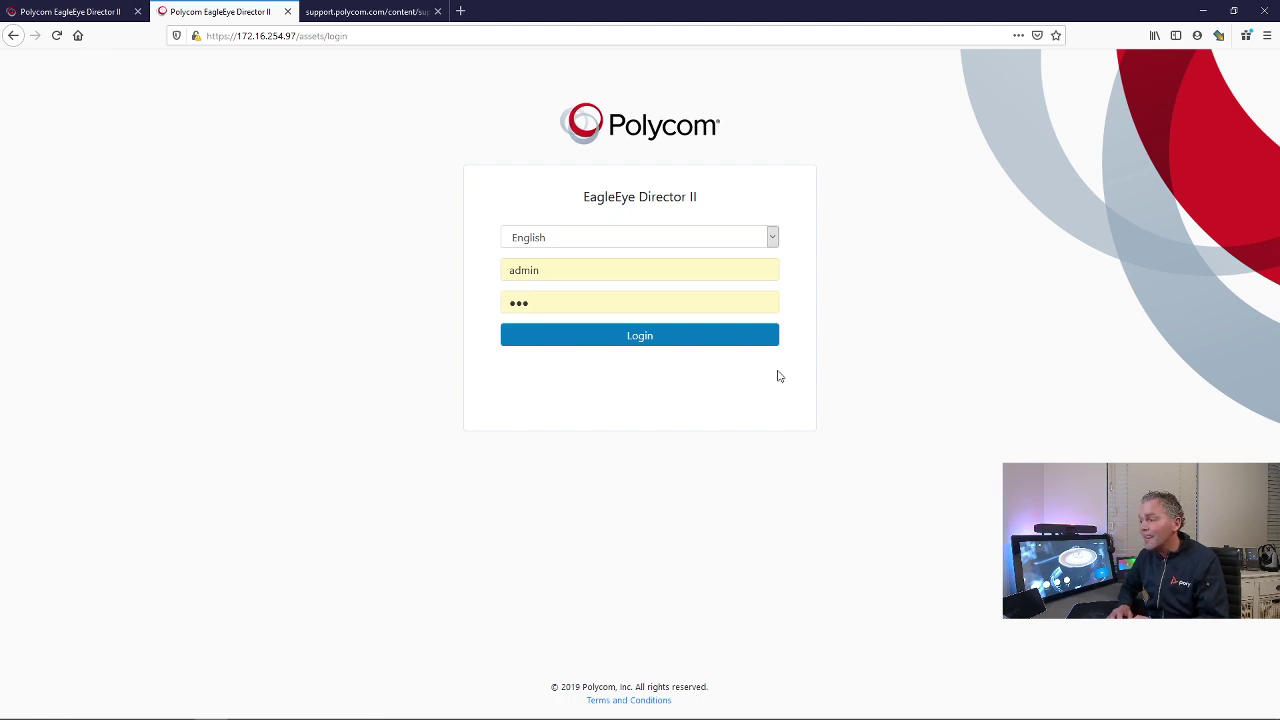
pyautogui.click(603, 341)
pyautogui.click(80, 14)
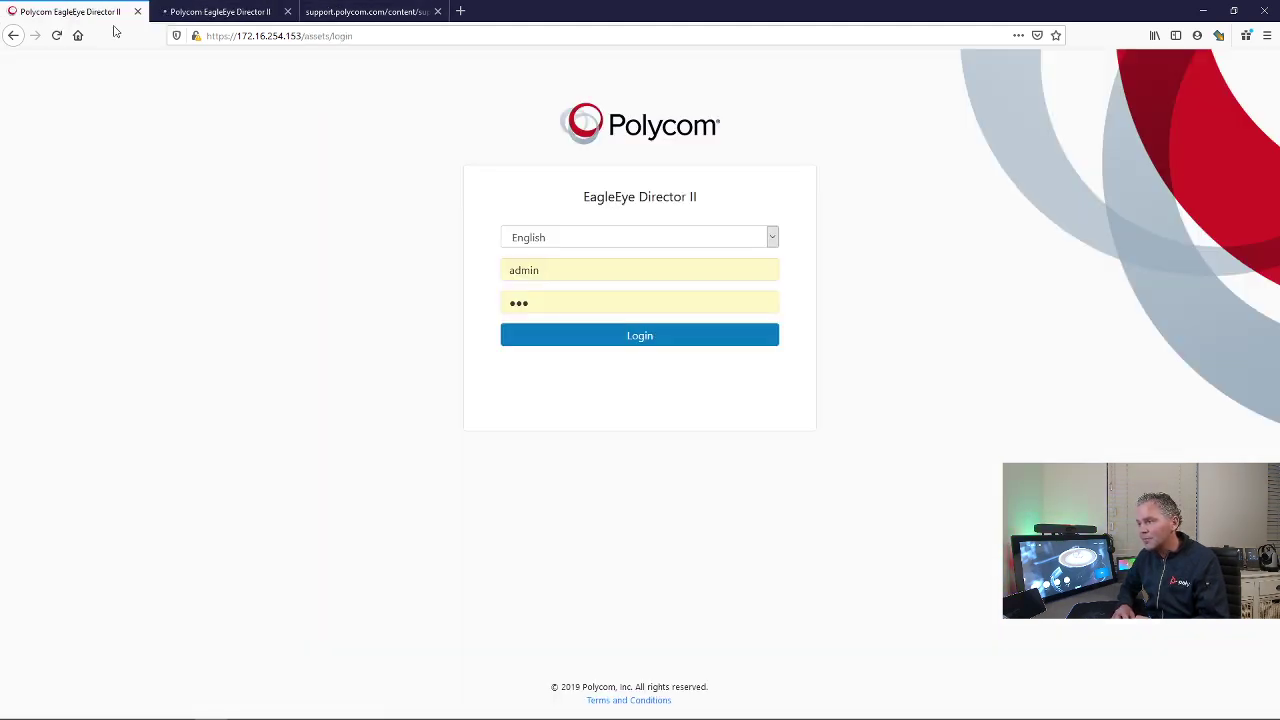
pyautogui.click(628, 338)
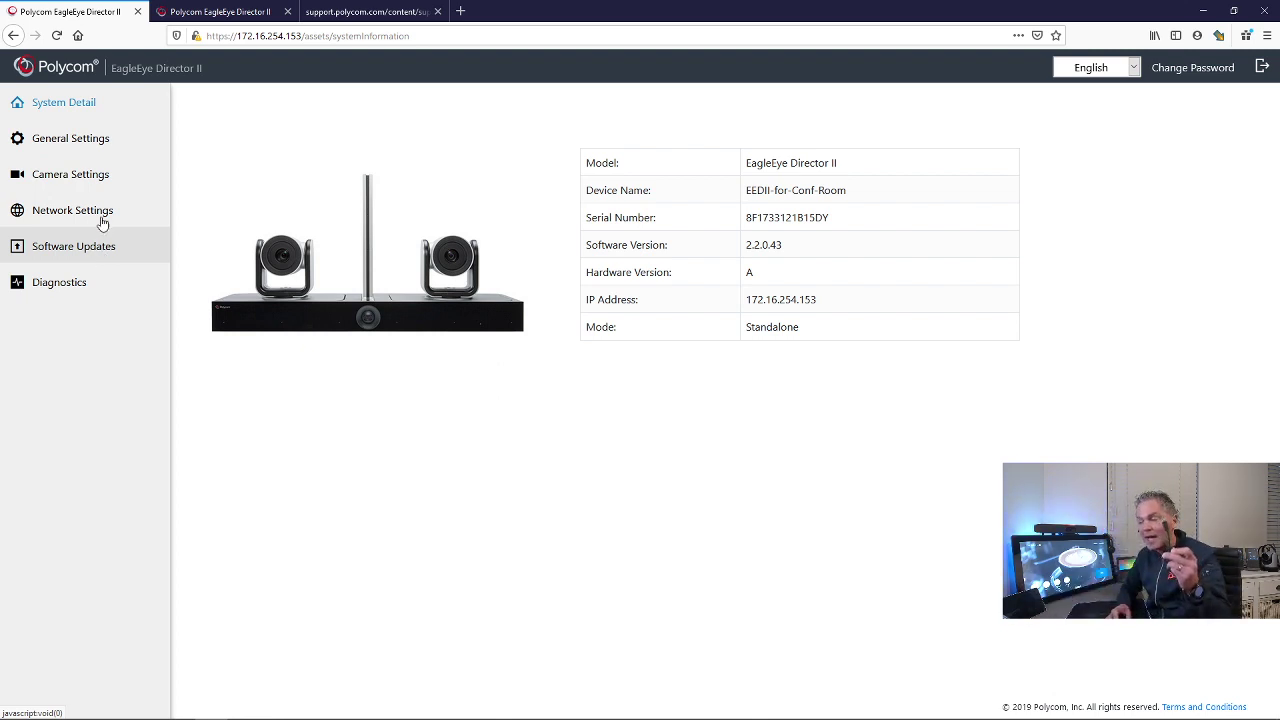
# - Expand the Camera Settings sections on both units
pyautogui.click(210, 14)
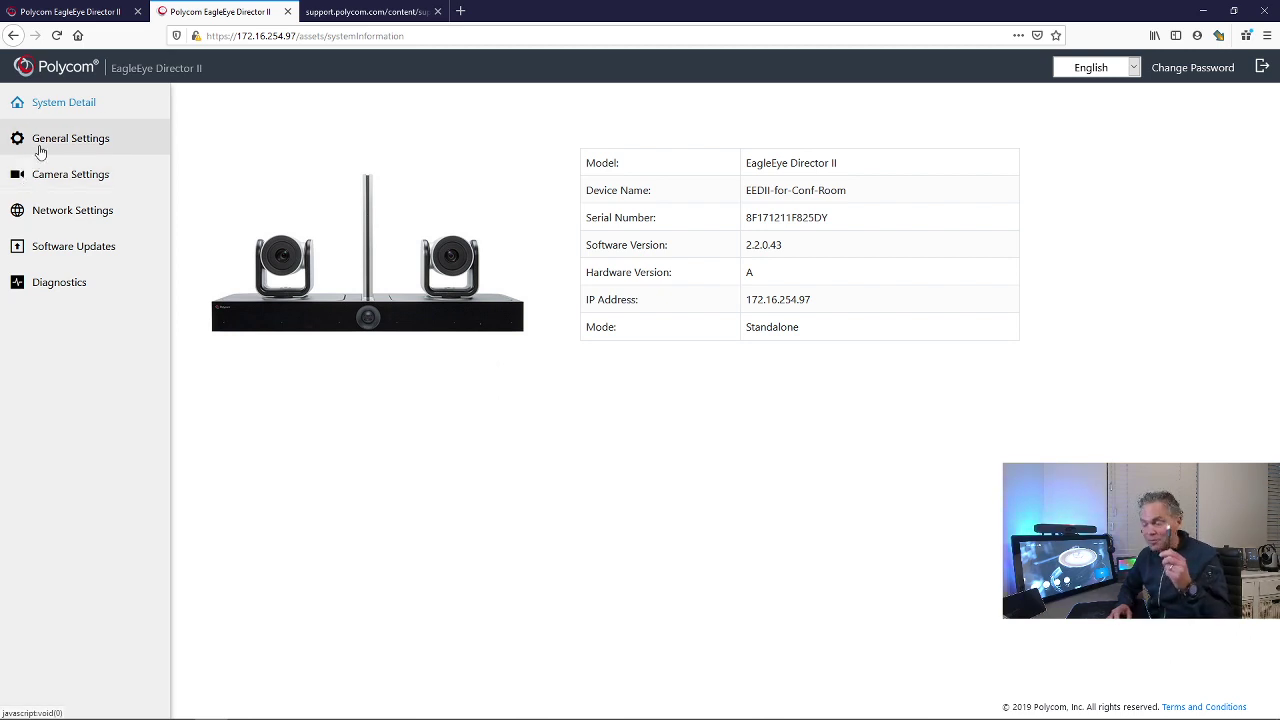
pyautogui.click(43, 187)
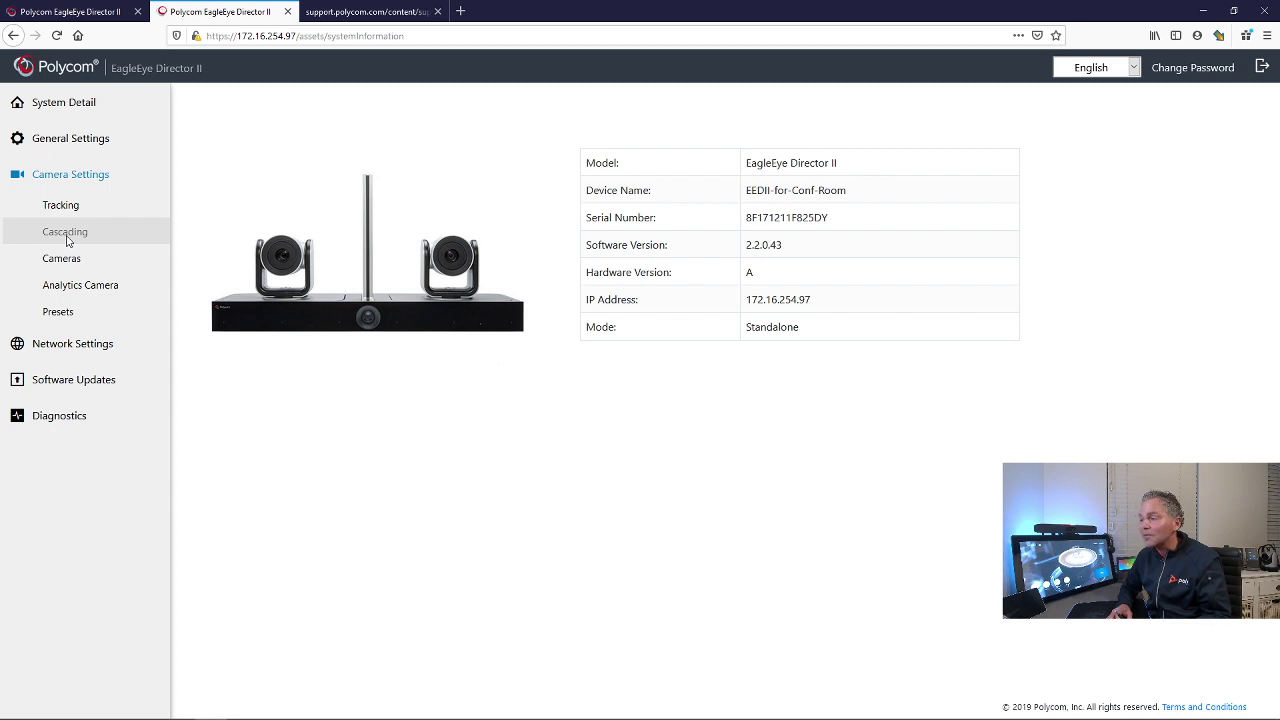
pyautogui.click(64, 13)
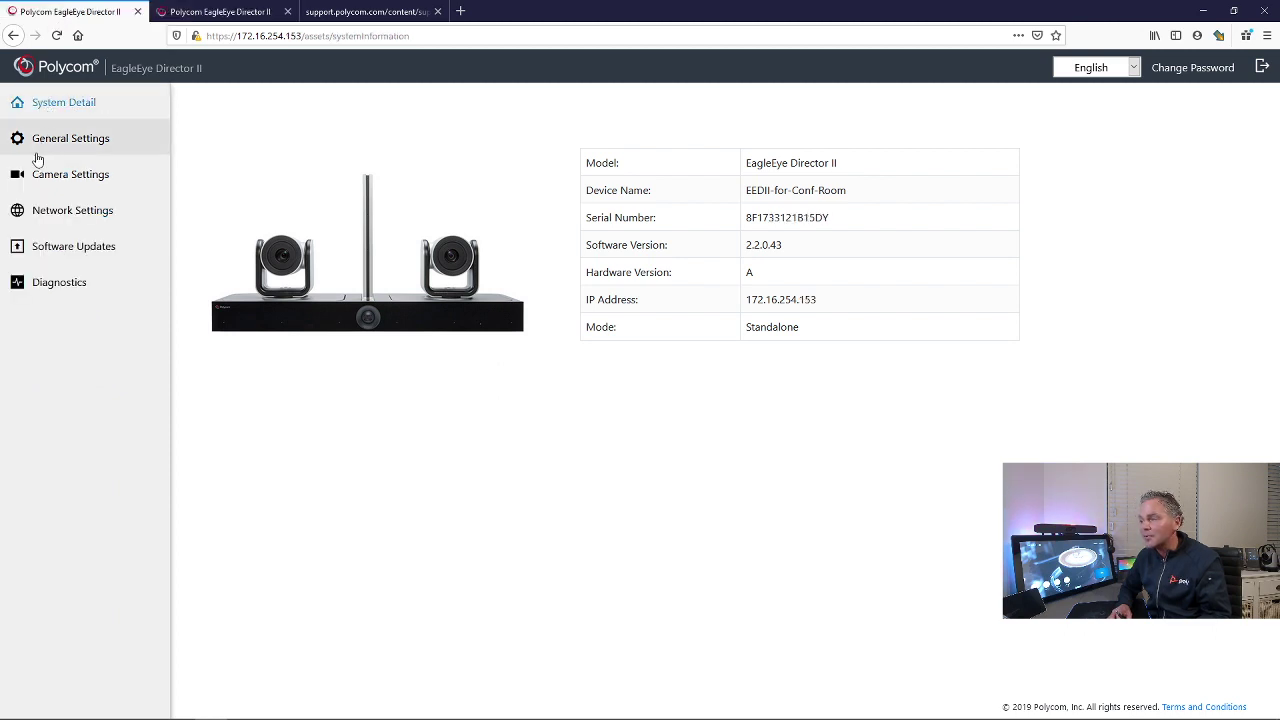
pyautogui.click(75, 175)
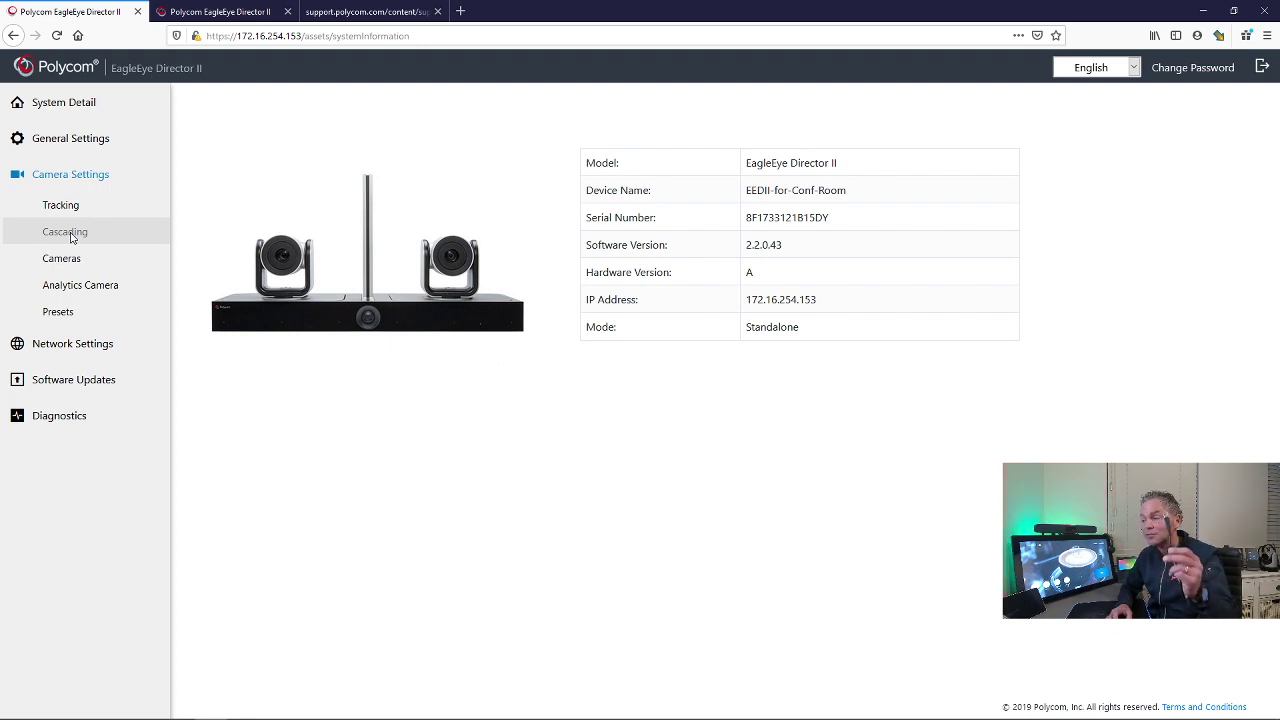
# - Compare the units' System Detail, noting software 2.2.0.43 and device name EEDII-for-Conf-Room
pyautogui.click(51, 117)
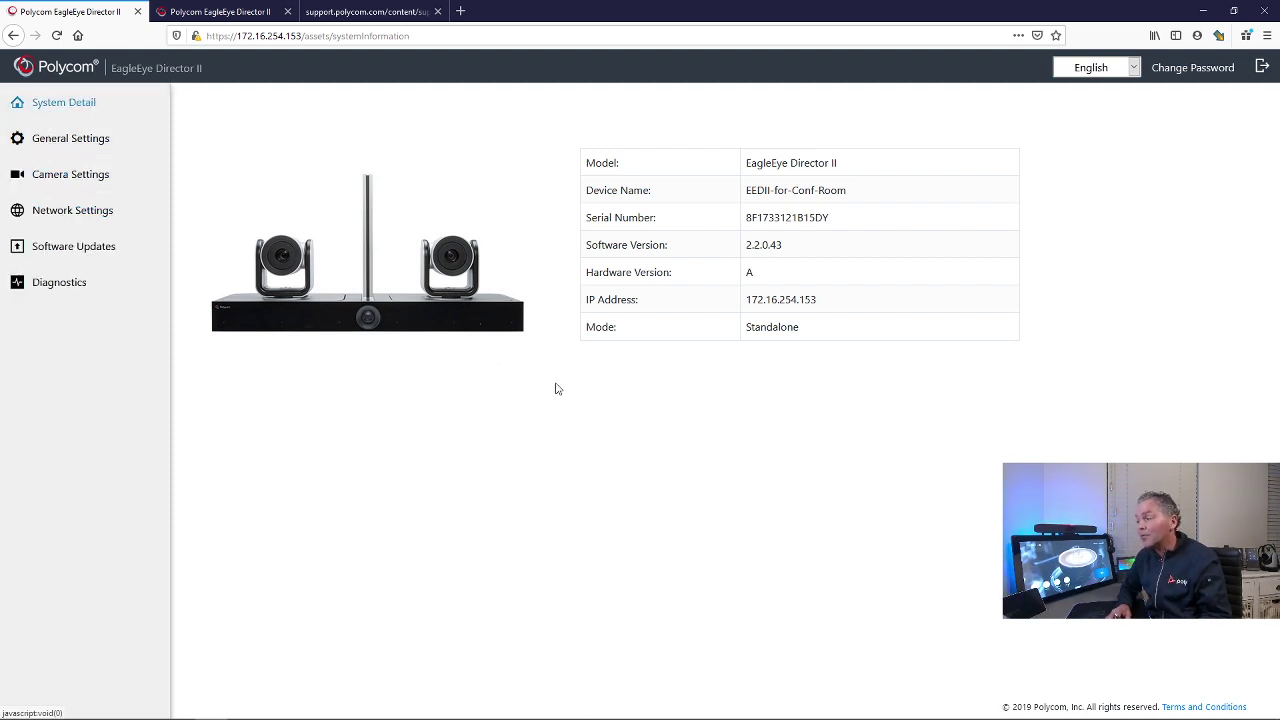
pyautogui.moveTo(747, 245); pyautogui.dragTo(785, 247)
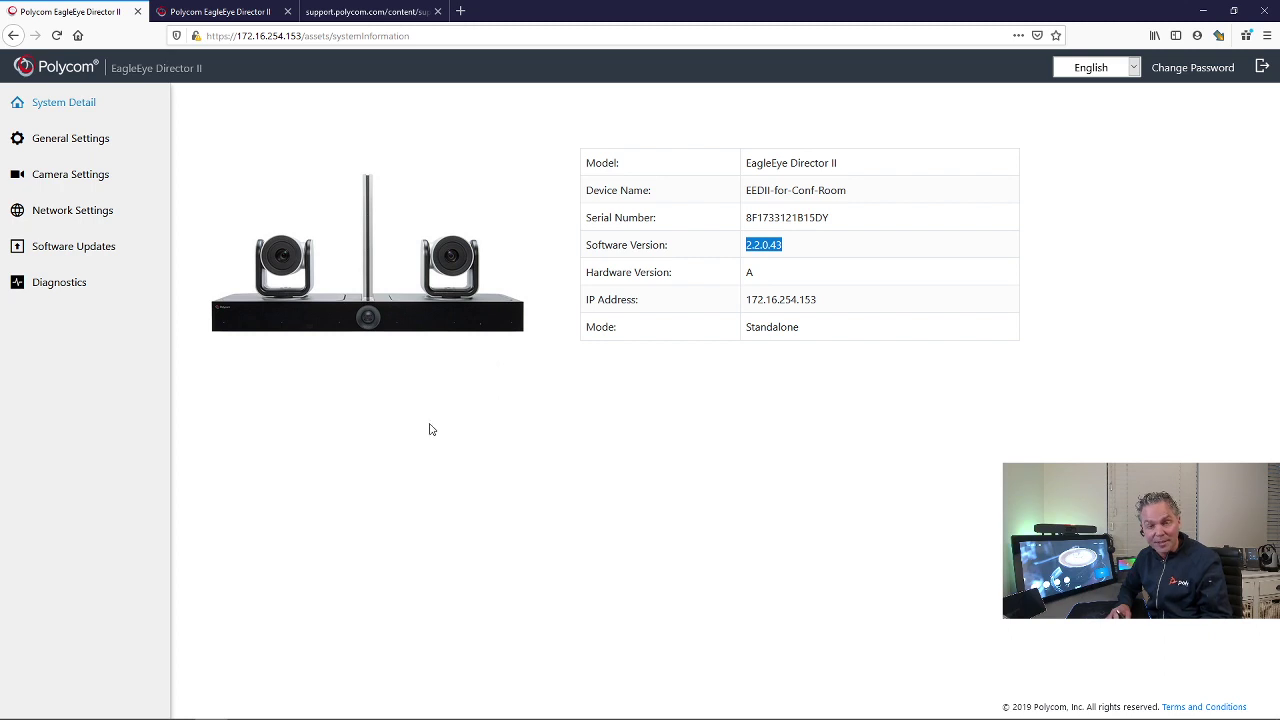
pyautogui.click(214, 11)
pyautogui.click(60, 103)
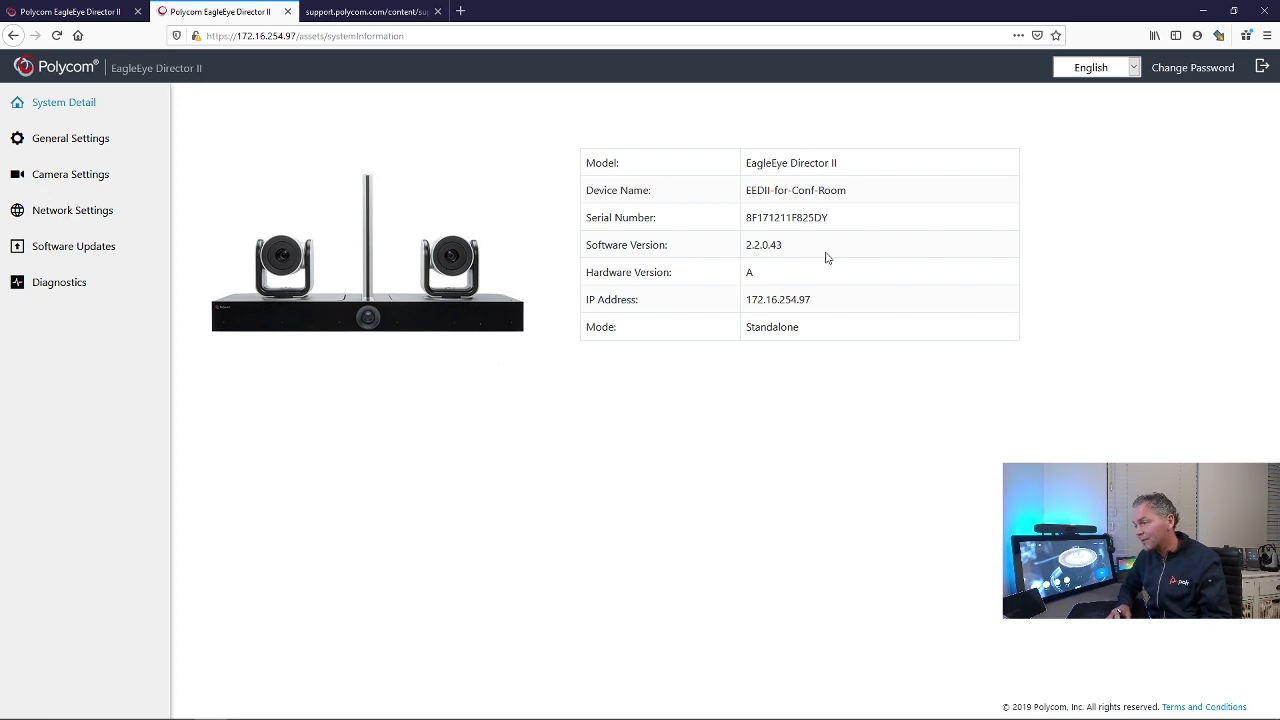
pyautogui.moveTo(747, 188); pyautogui.dragTo(848, 190)
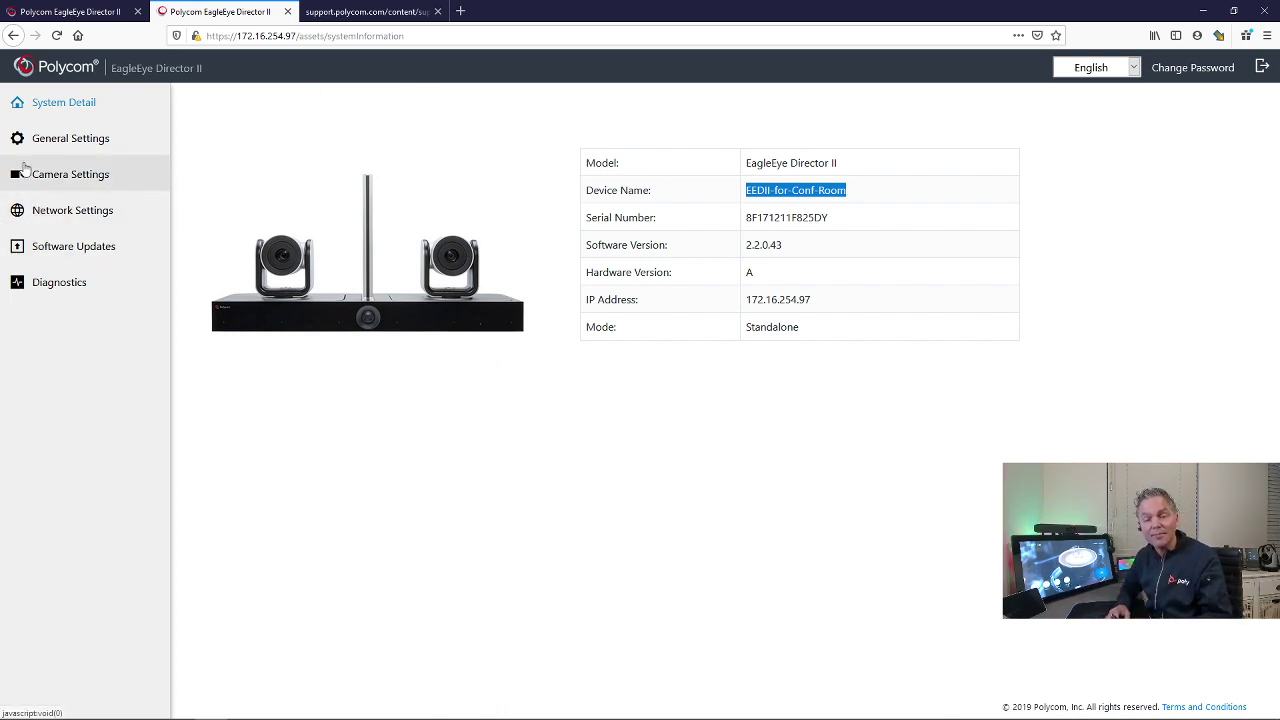
# - Rename the 172.16.254.97 unit to EEDII-primary and save it
pyautogui.click(49, 146)
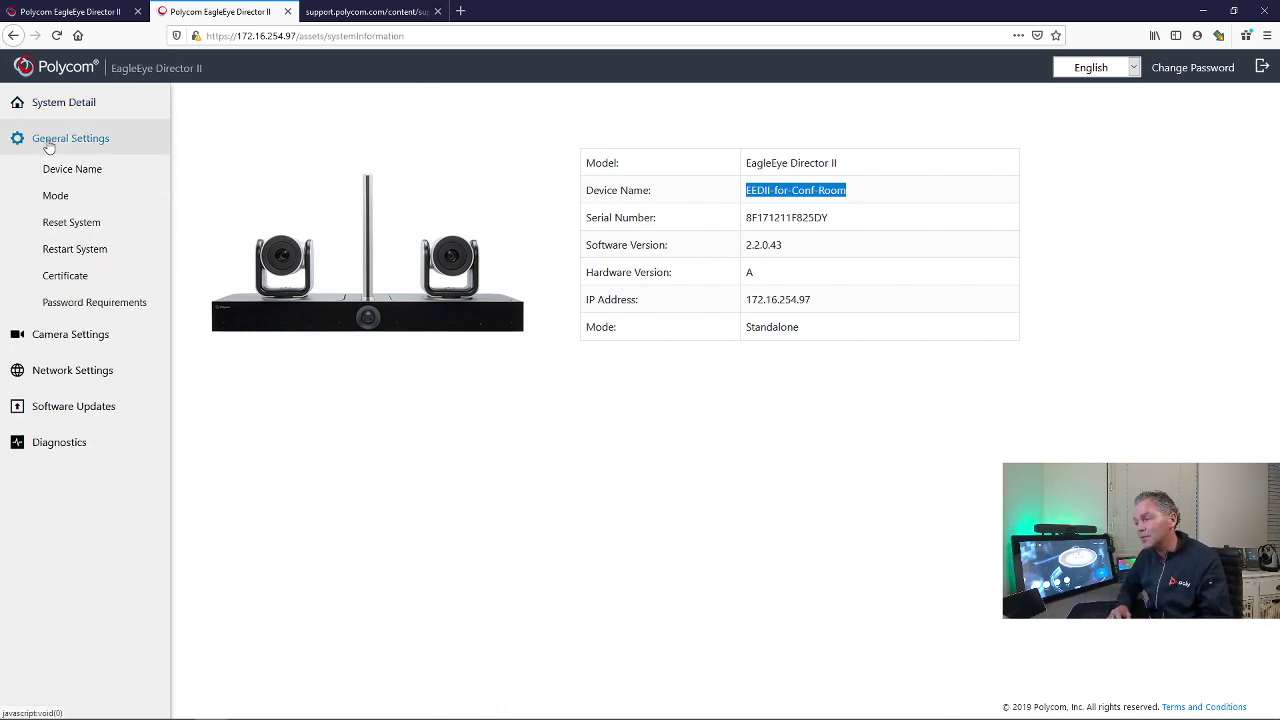
pyautogui.click(71, 169)
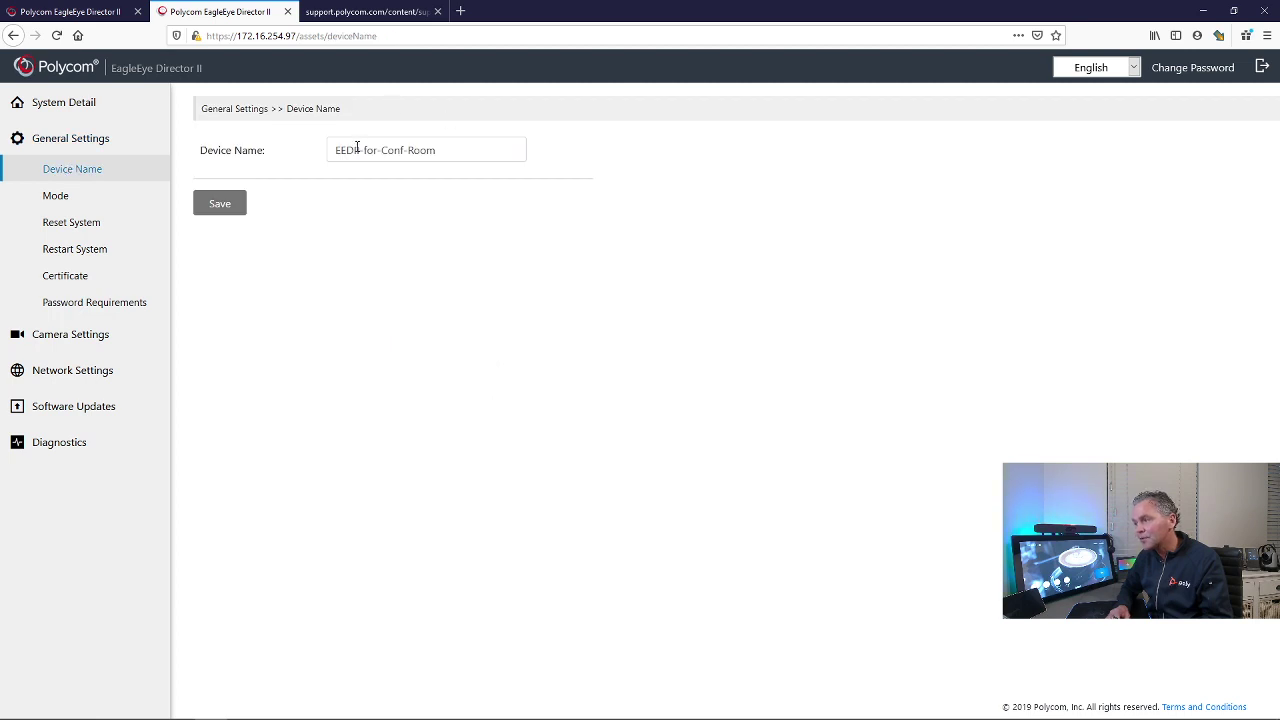
pyautogui.moveTo(365, 151); pyautogui.dragTo(669, 229)
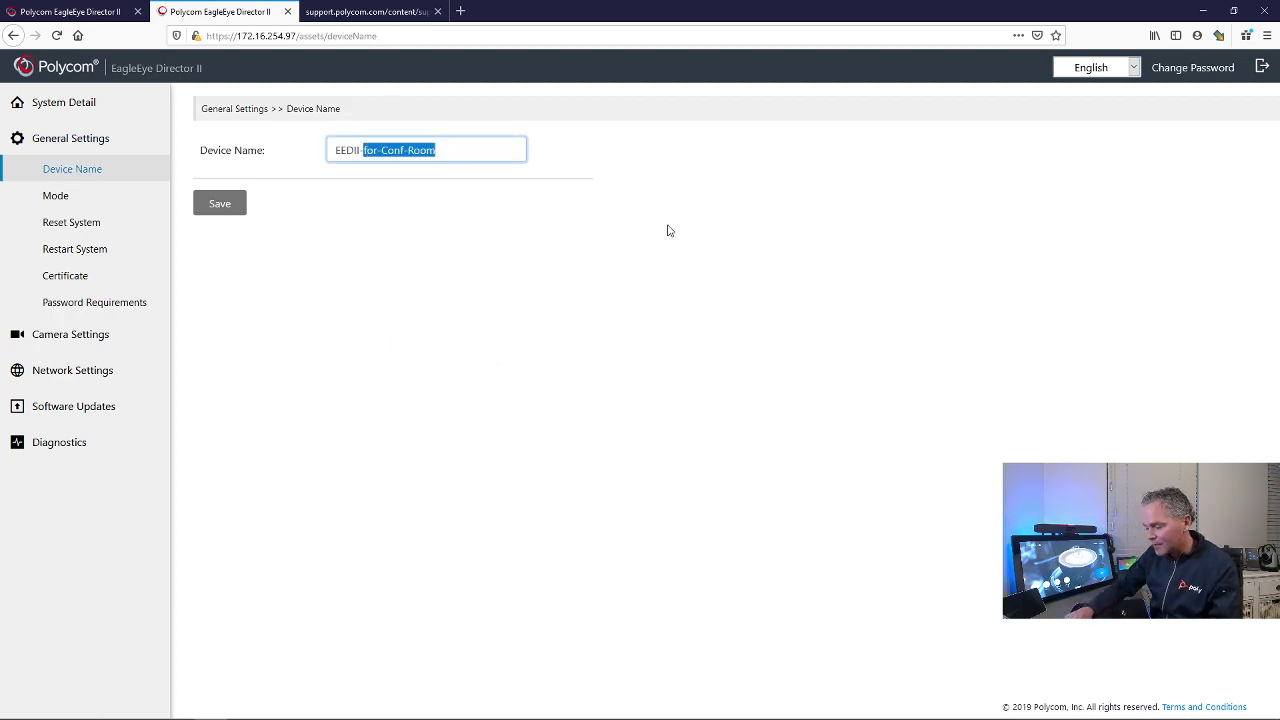
pyautogui.write('pri')
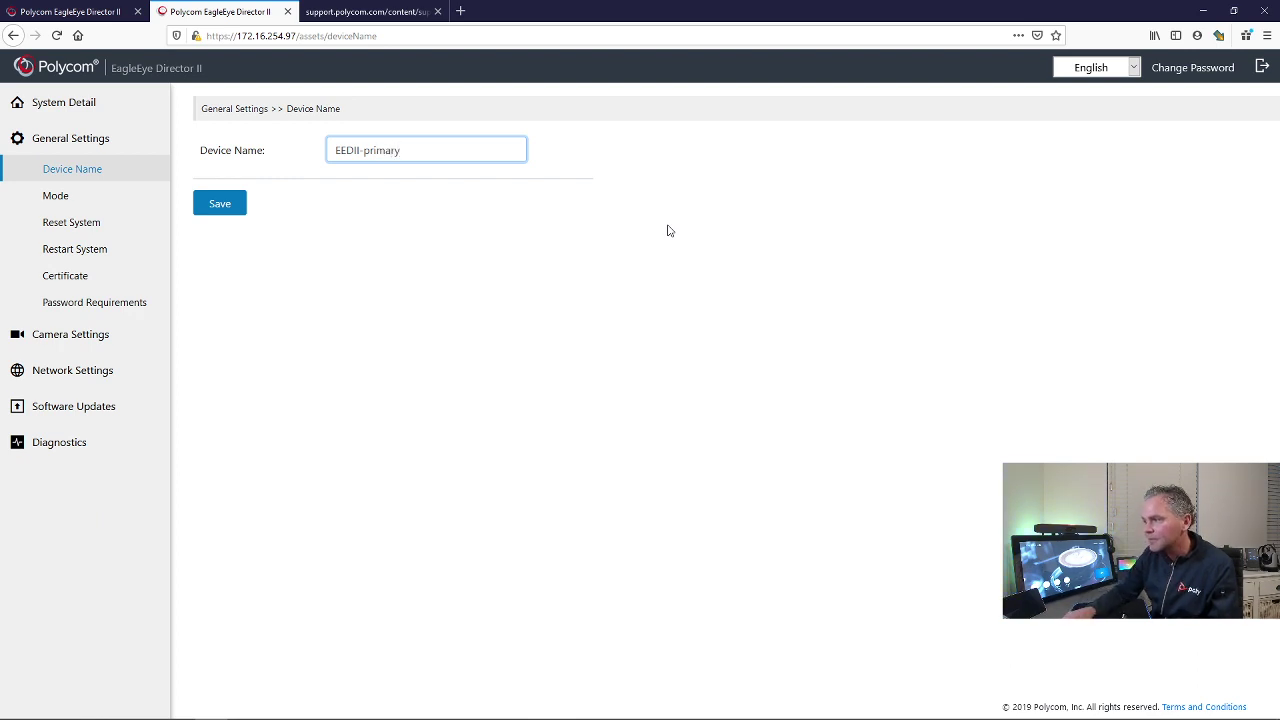
pyautogui.write('mary')
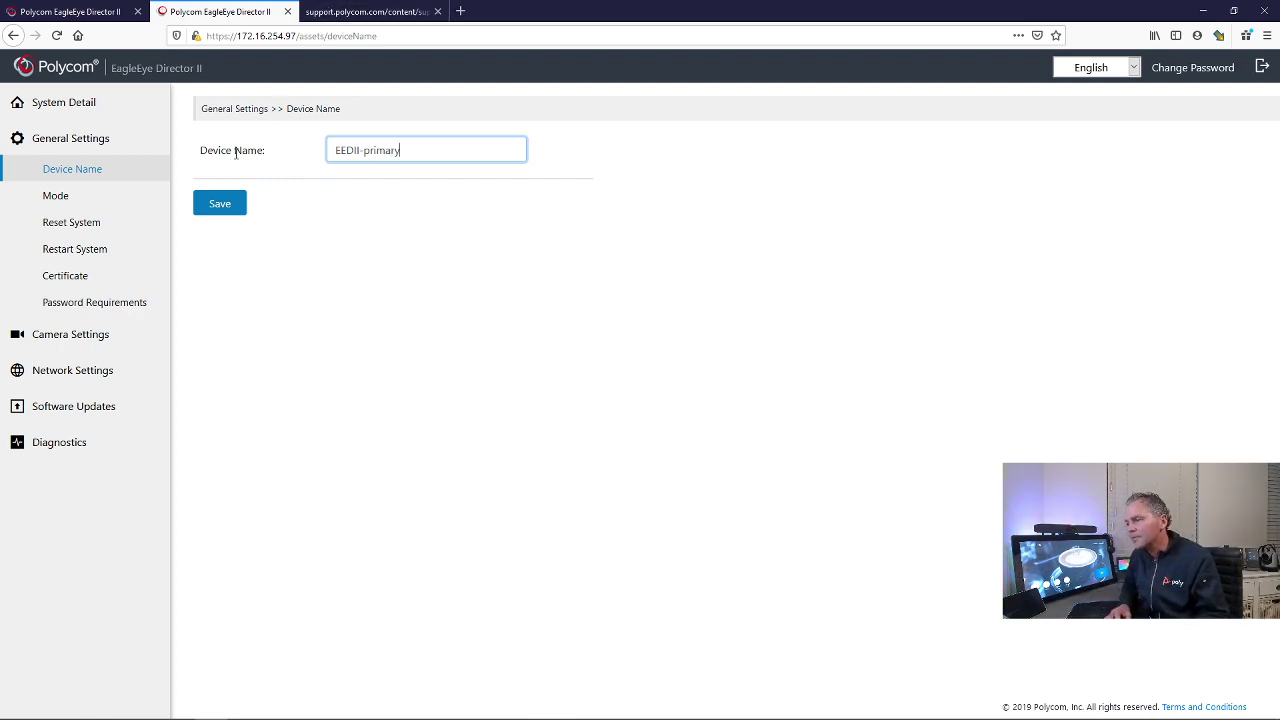
pyautogui.click(211, 212)
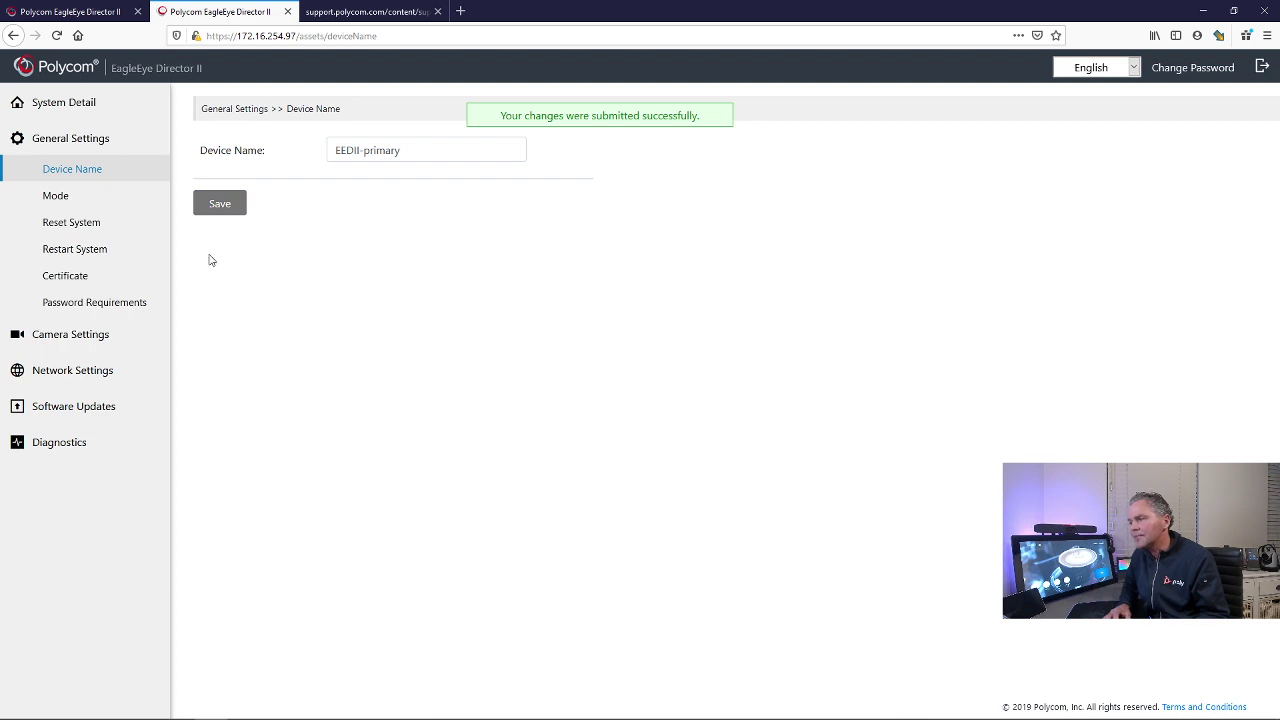
# - Rename the 172.16.254.153 unit to EEDII-secondary, save it, and check the primary's name
pyautogui.click(78, 14)
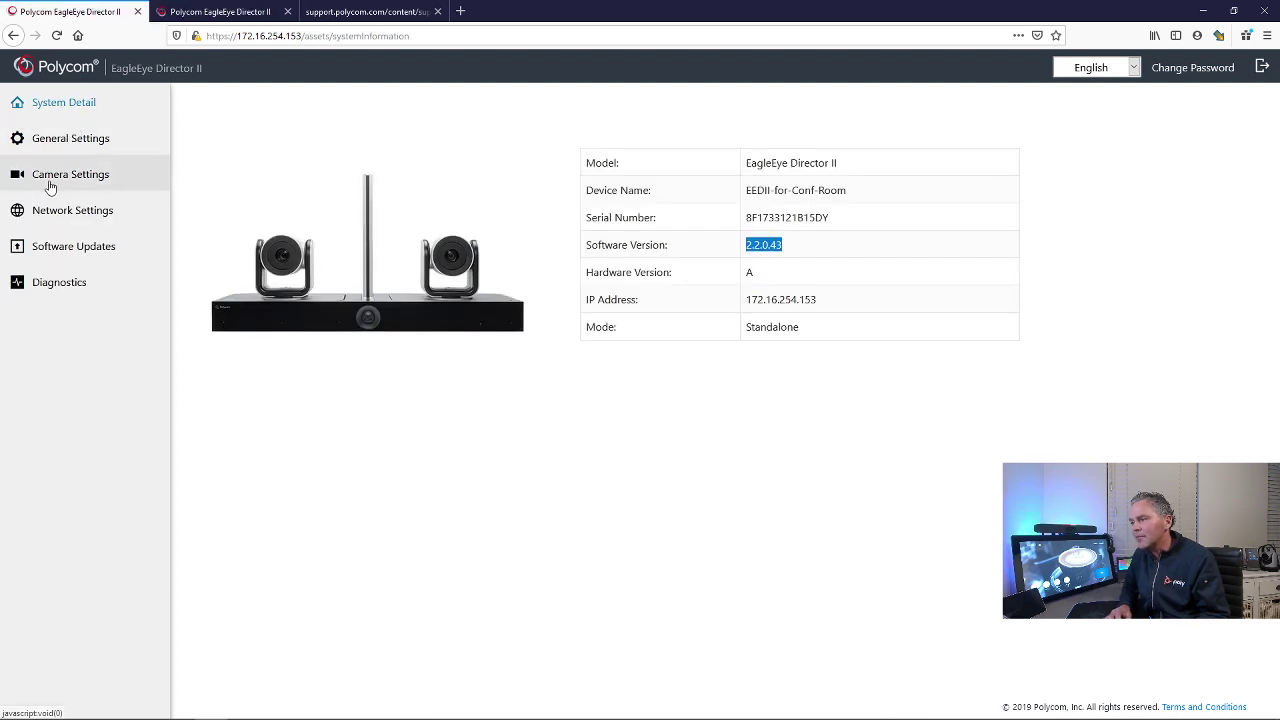
pyautogui.click(52, 180)
pyautogui.click(67, 145)
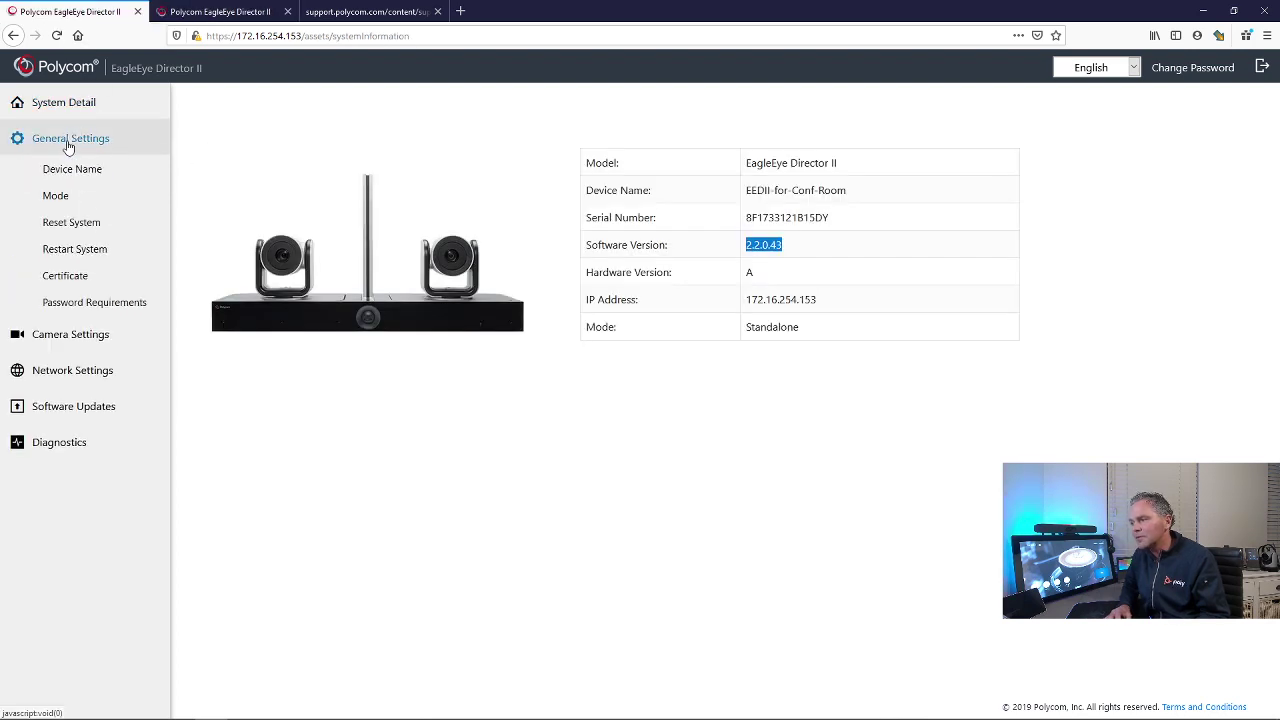
pyautogui.click(68, 172)
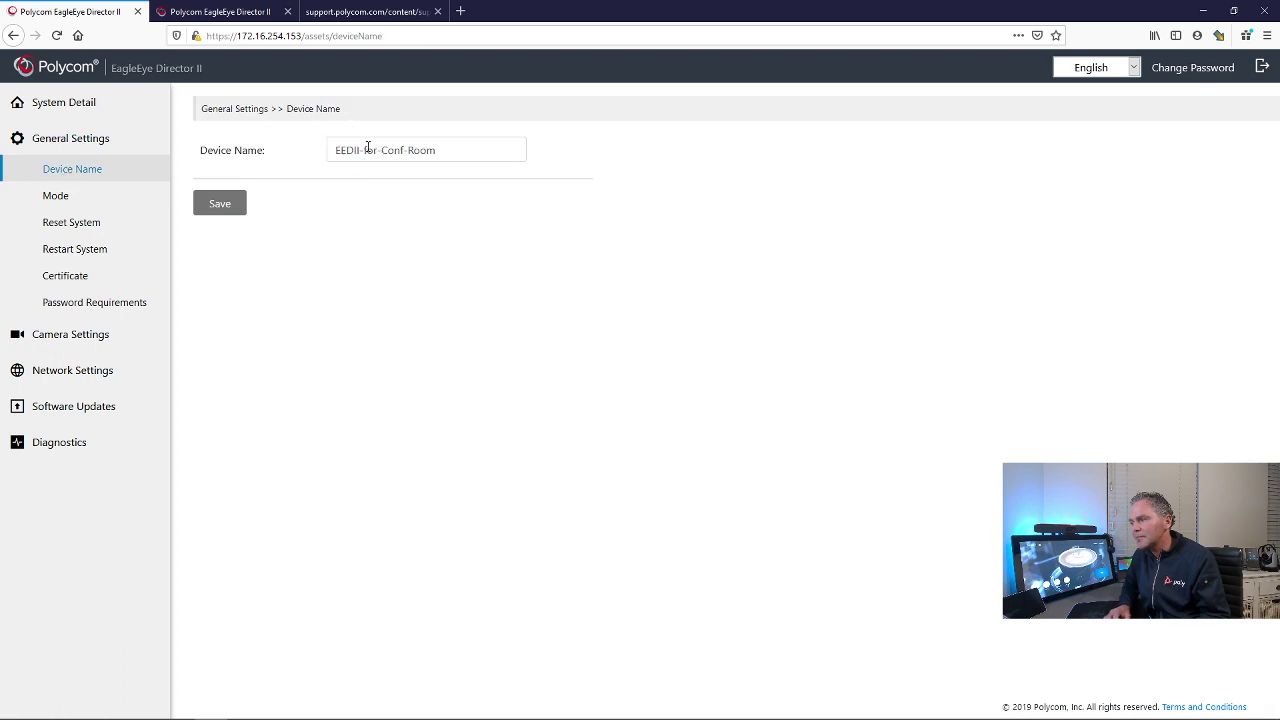
pyautogui.moveTo(366, 148); pyautogui.dragTo(591, 206)
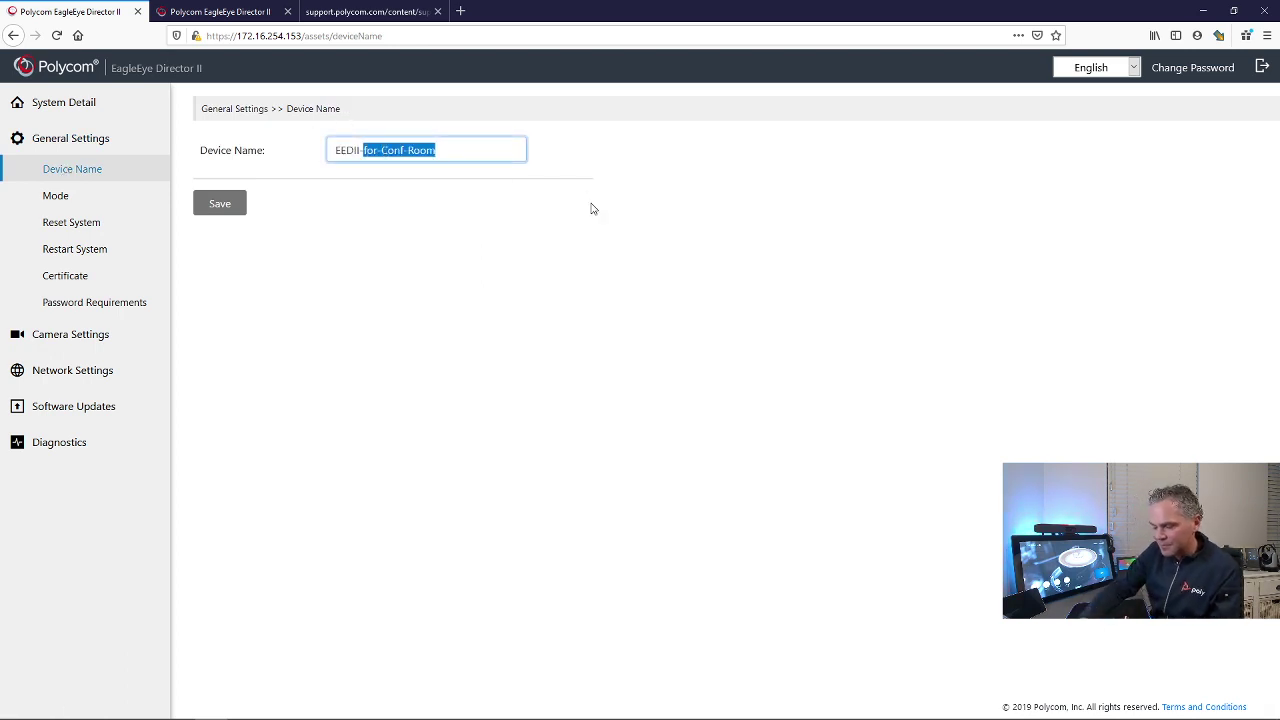
pyautogui.write('secondary')
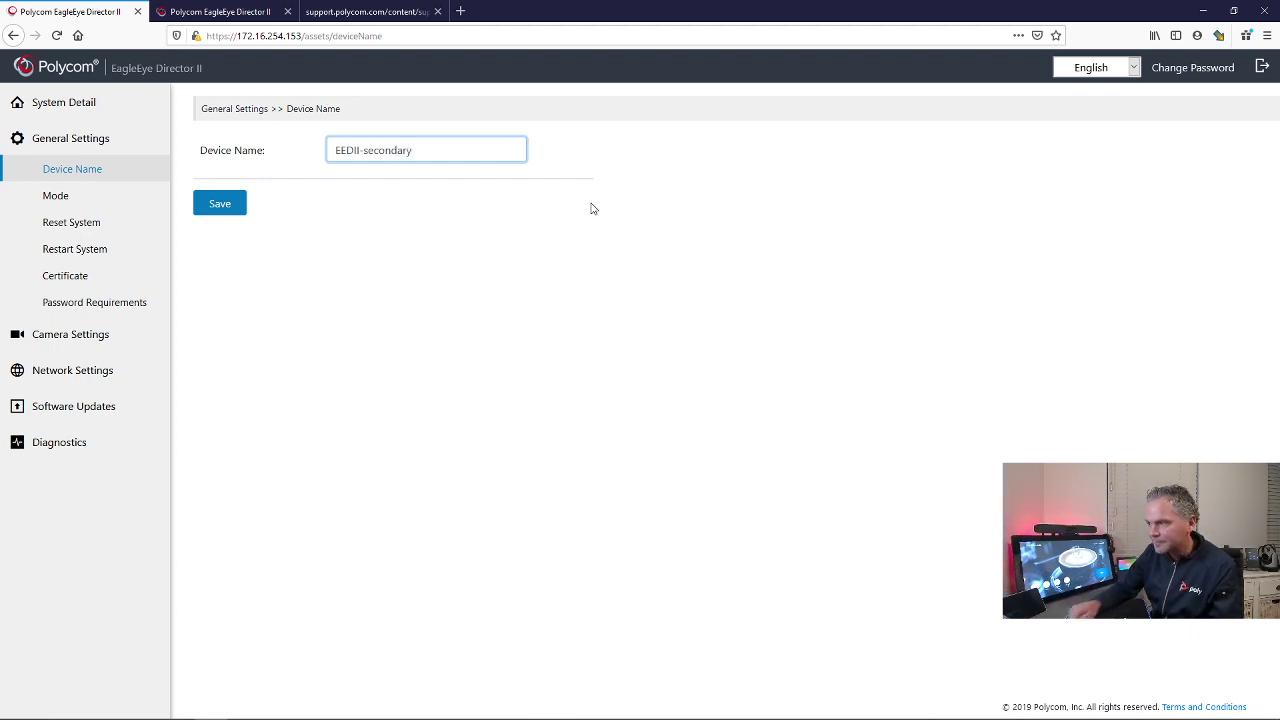
pyautogui.click(220, 204)
pyautogui.click(206, 13)
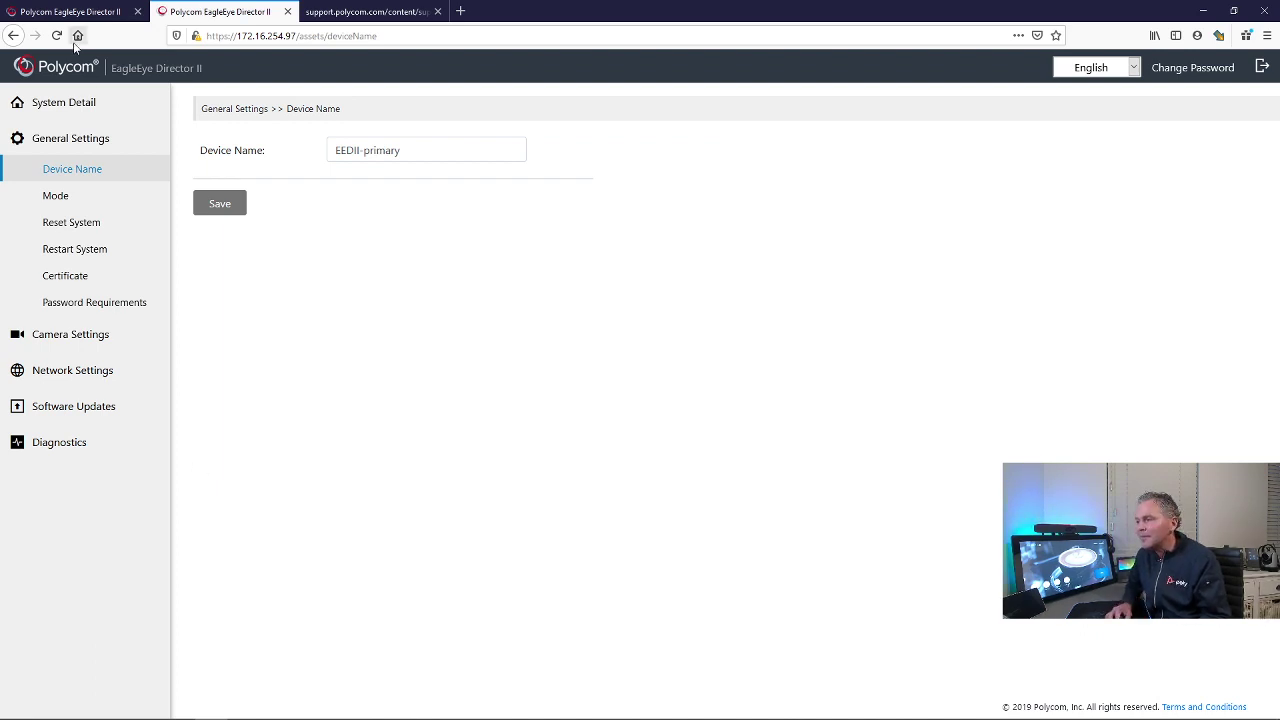
pyautogui.click(58, 10)
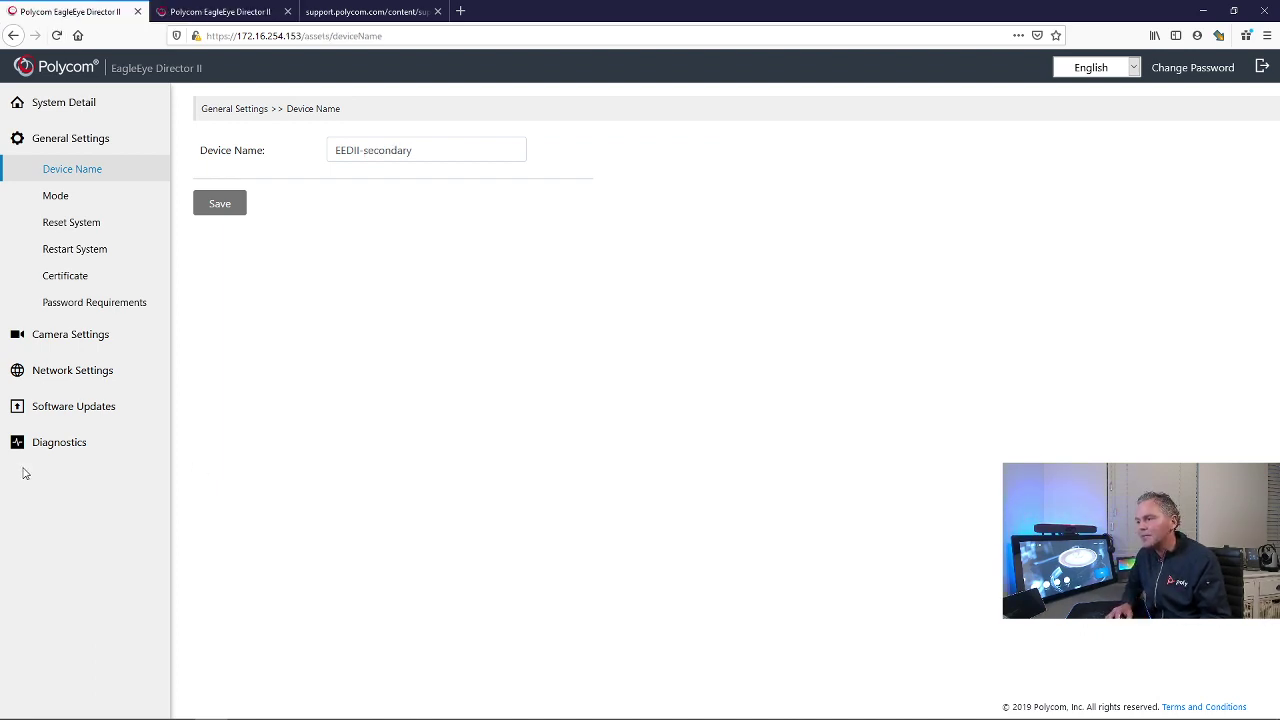
# - Enable Auto Discover under Network Settings on the secondary unit and save it
pyautogui.click(68, 360)
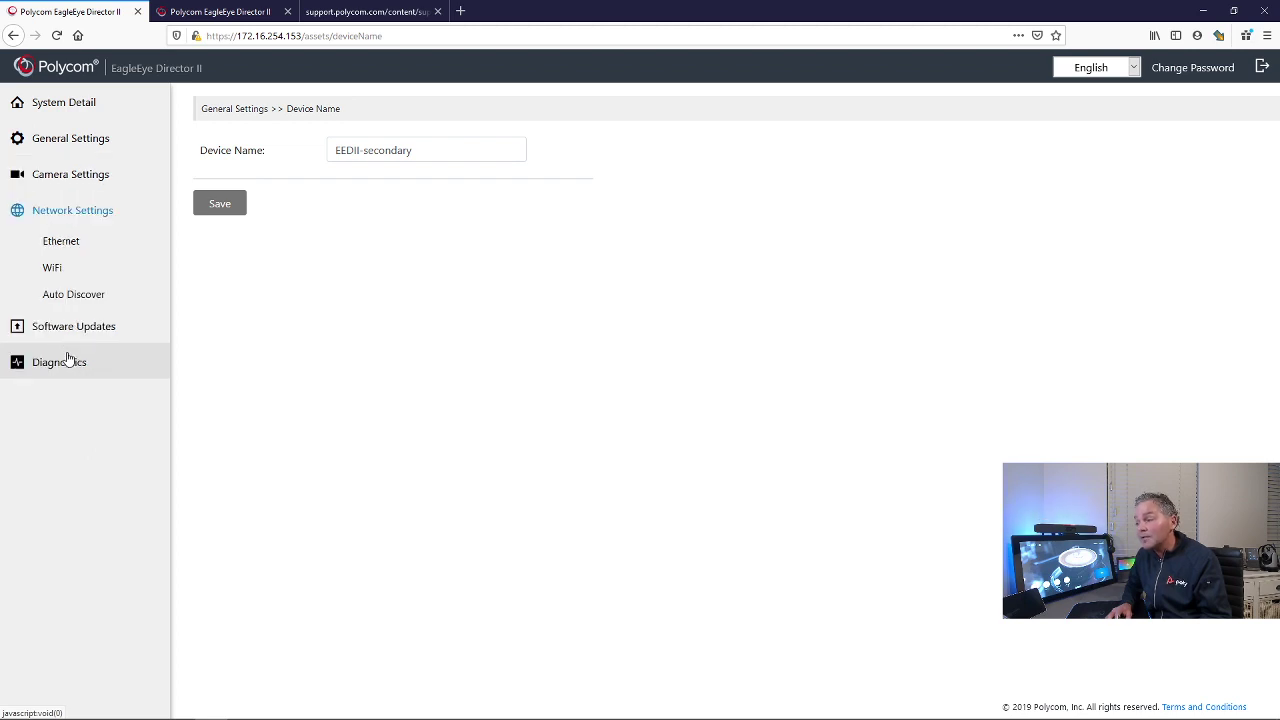
pyautogui.click(75, 294)
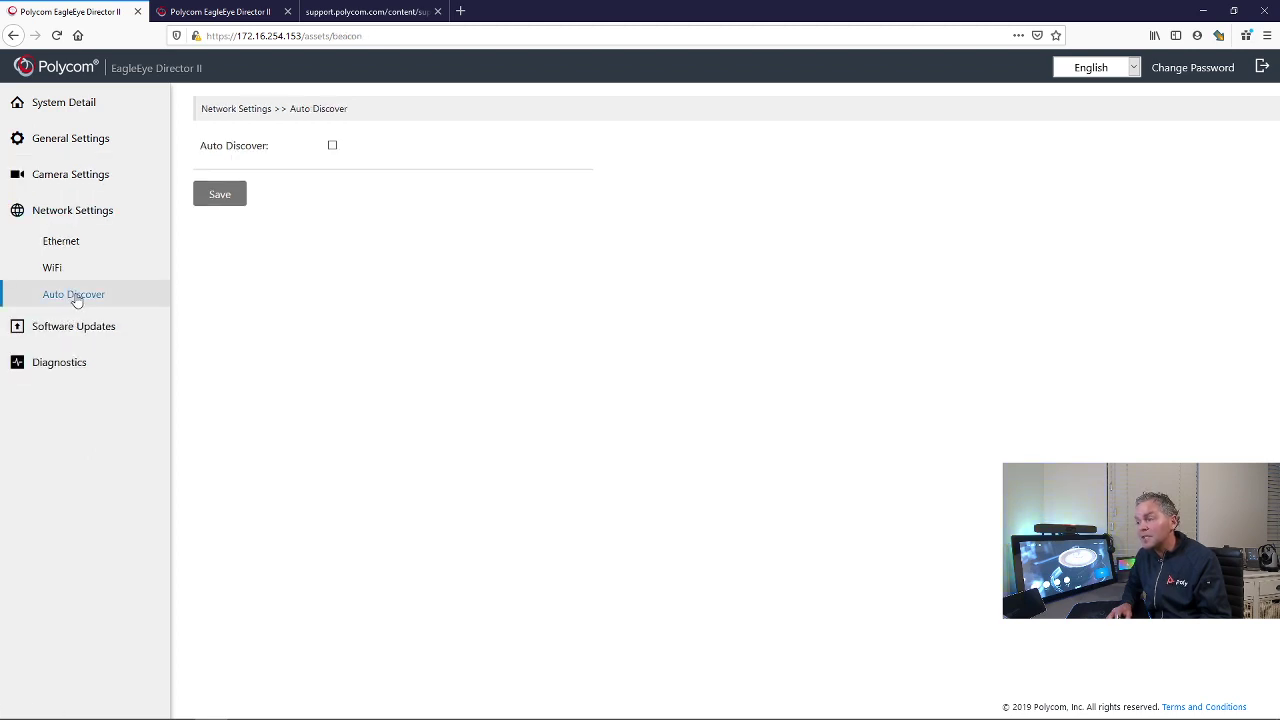
pyautogui.click(332, 147)
pyautogui.click(212, 197)
# - Confirm Auto Discover is already enabled on the primary unit
pyautogui.click(218, 11)
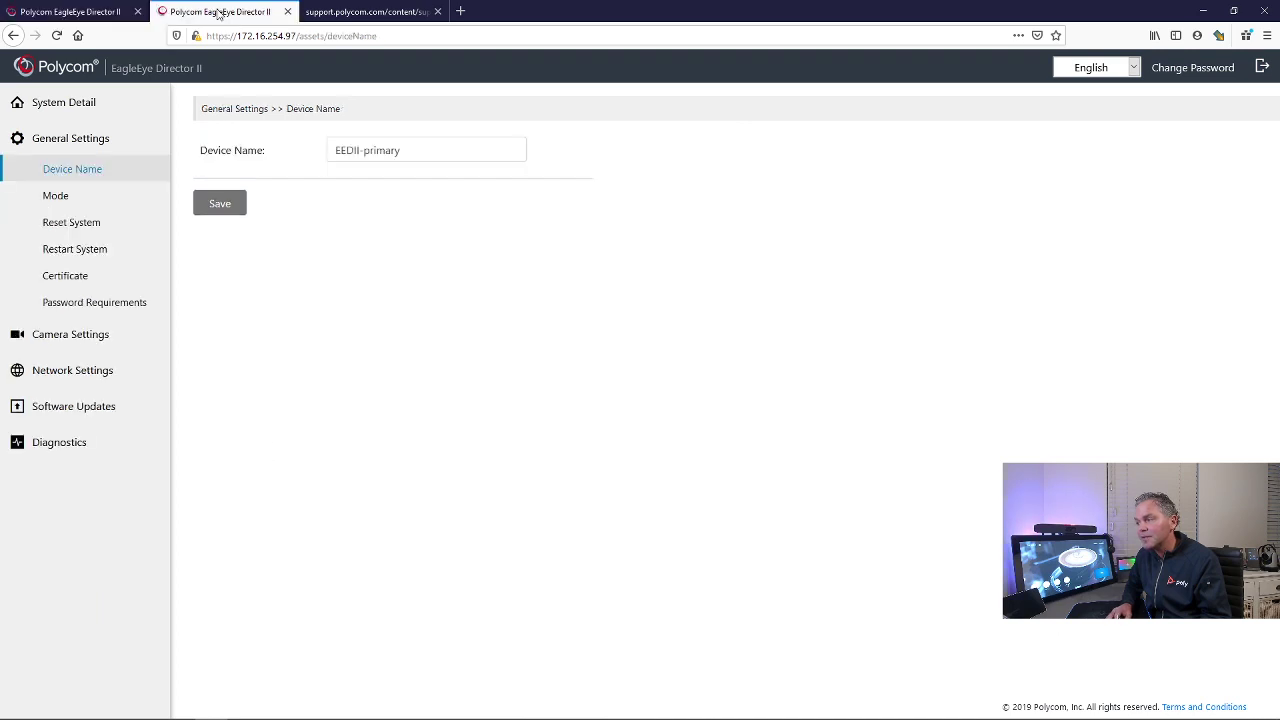
pyautogui.click(73, 370)
pyautogui.click(75, 296)
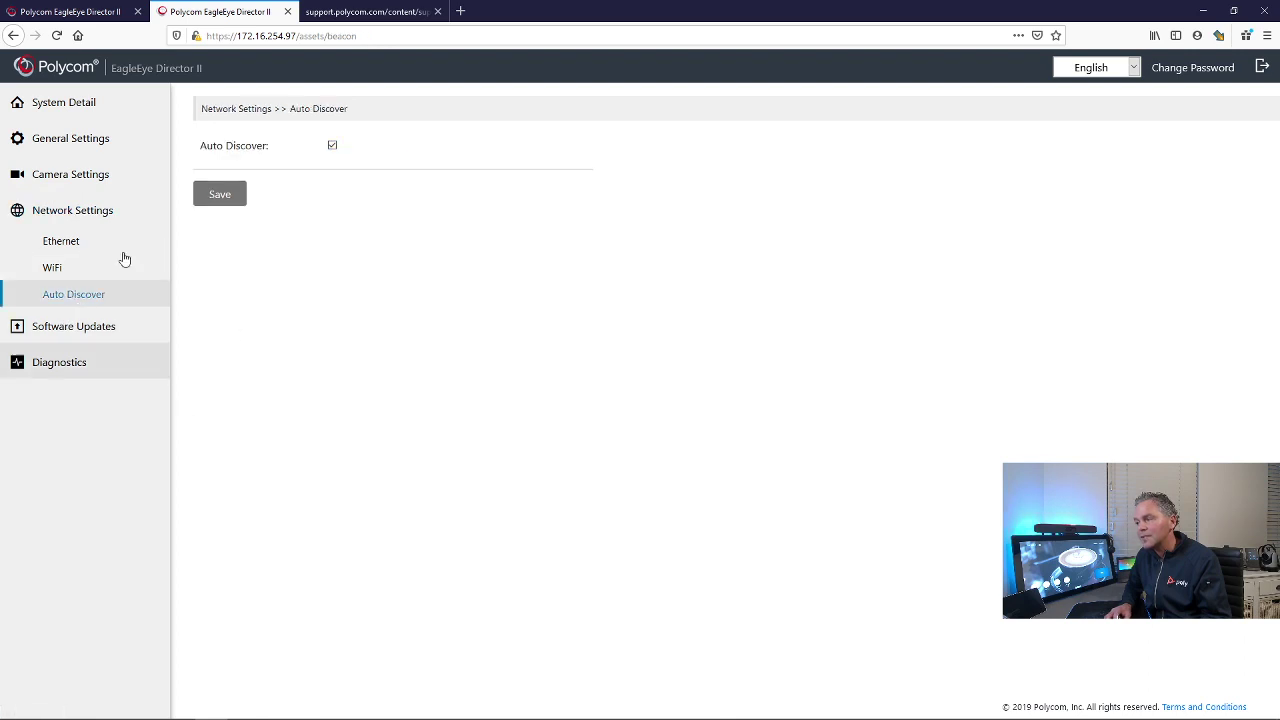
pyautogui.click(59, 145)
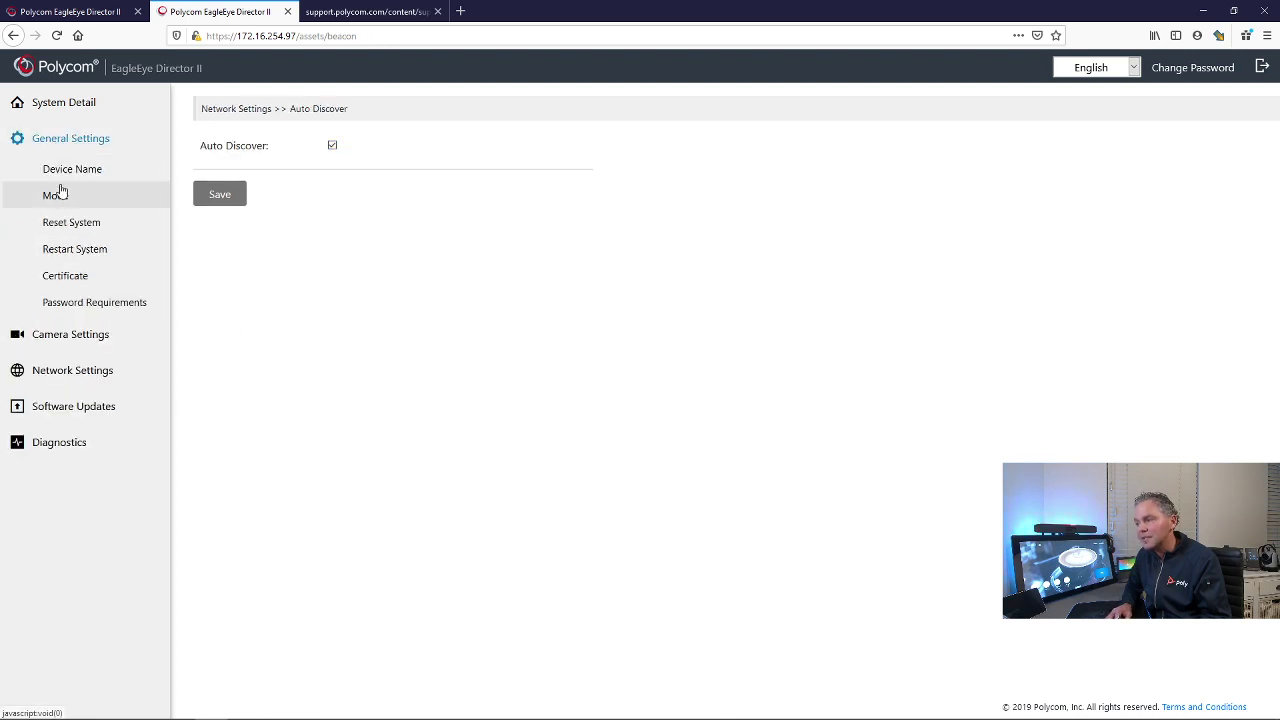
pyautogui.click(64, 171)
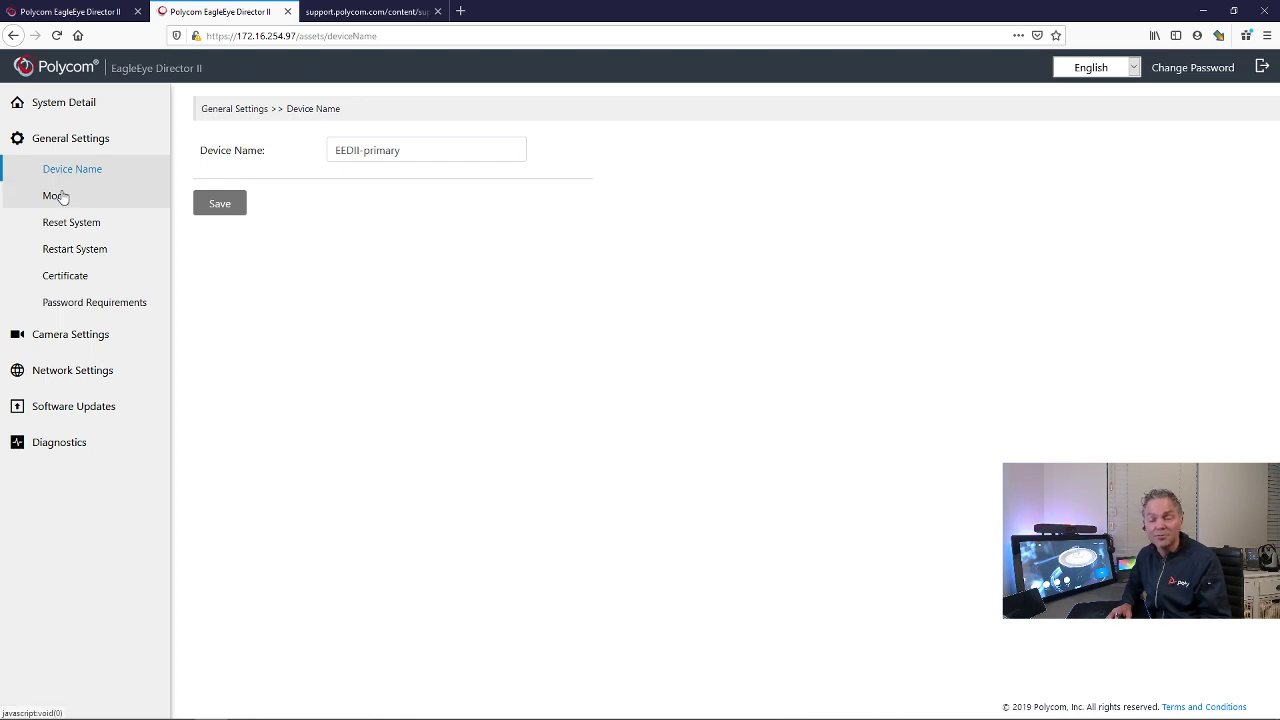
# - Check the primary's Automatic mode setting and its Connect Your Own Device mode in System Detail
pyautogui.click(60, 196)
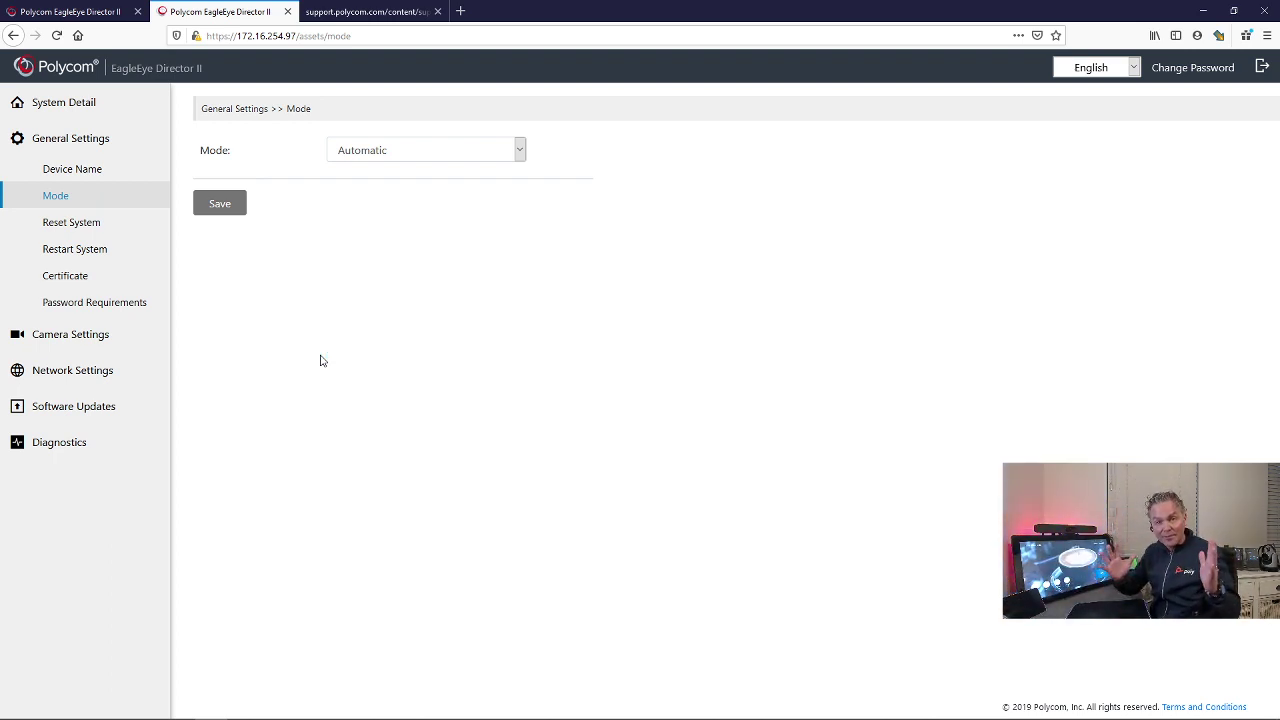
pyautogui.click(45, 102)
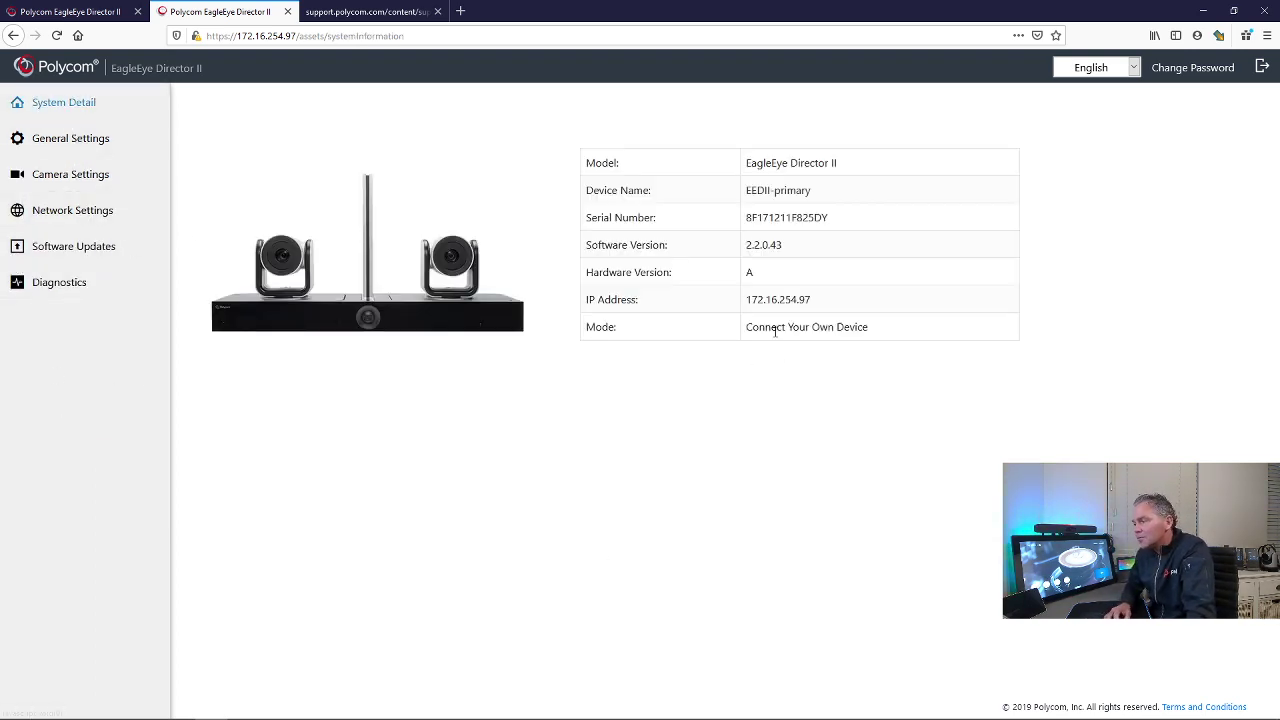
pyautogui.moveTo(746, 327); pyautogui.dragTo(870, 381)
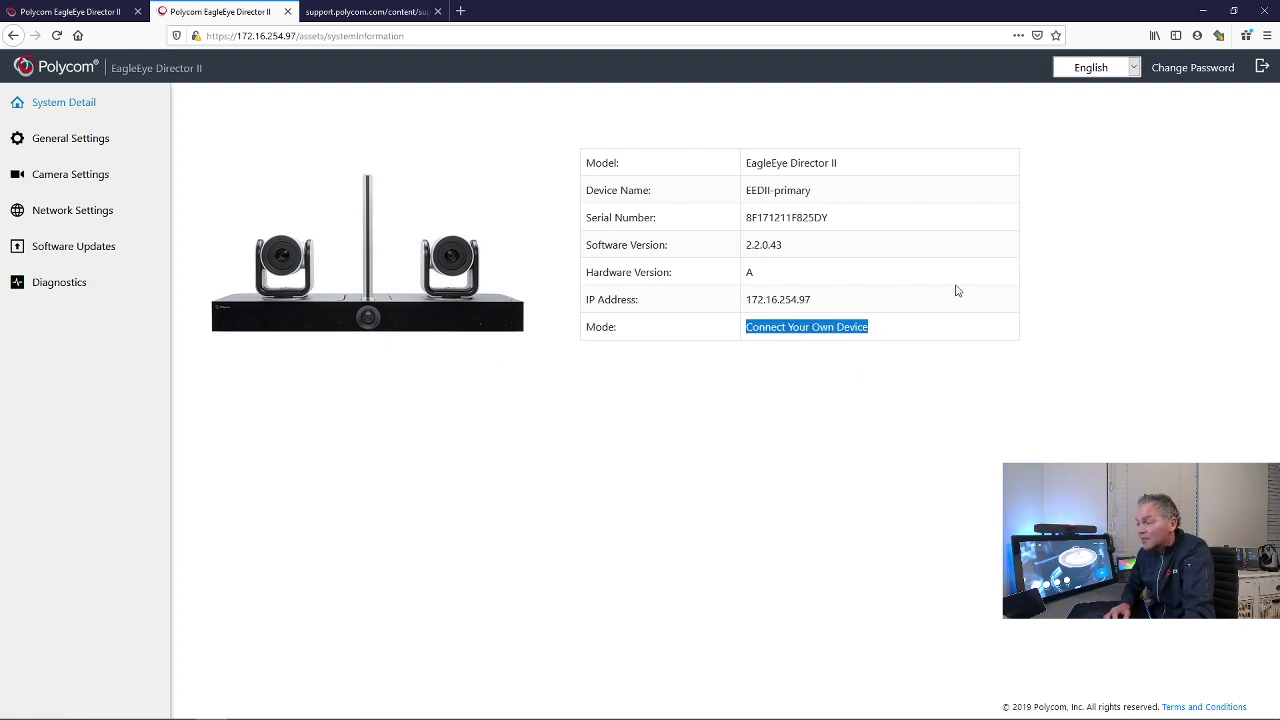
pyautogui.click(767, 398)
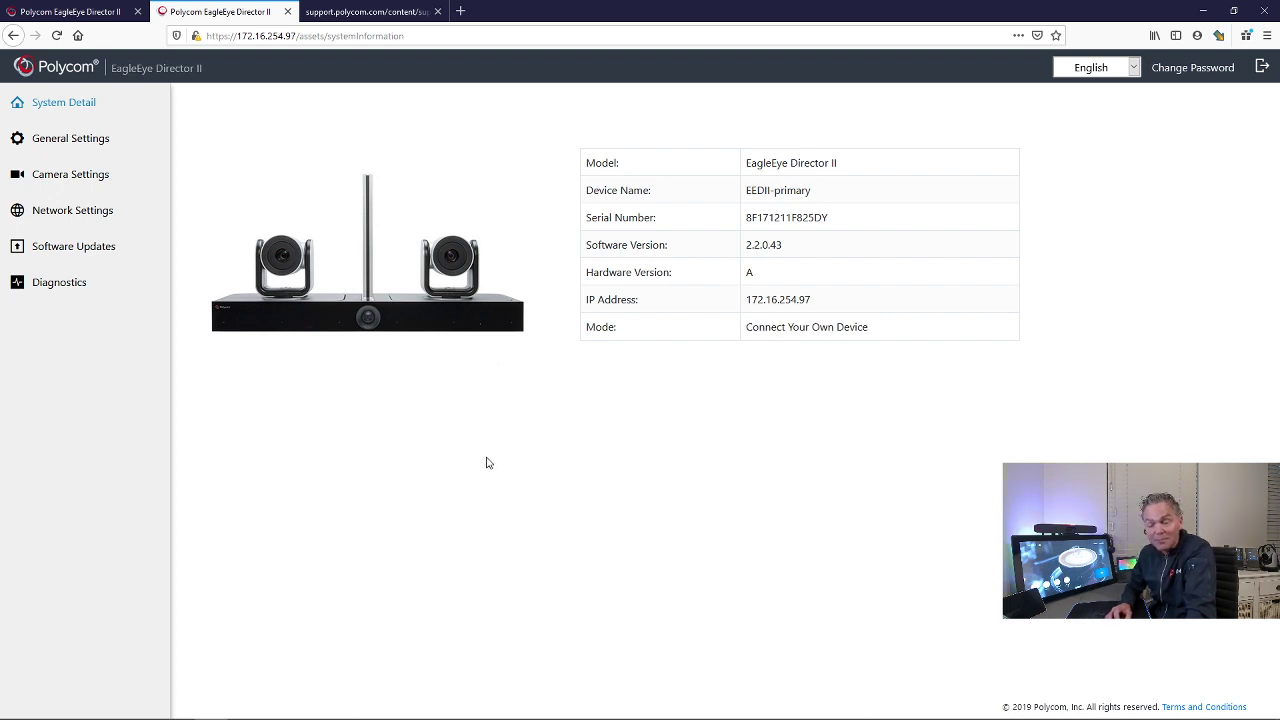
# - Cascade EEDII-secondary from the primary's Cascading page, checking the secondary's camera settings
pyautogui.click(57, 188)
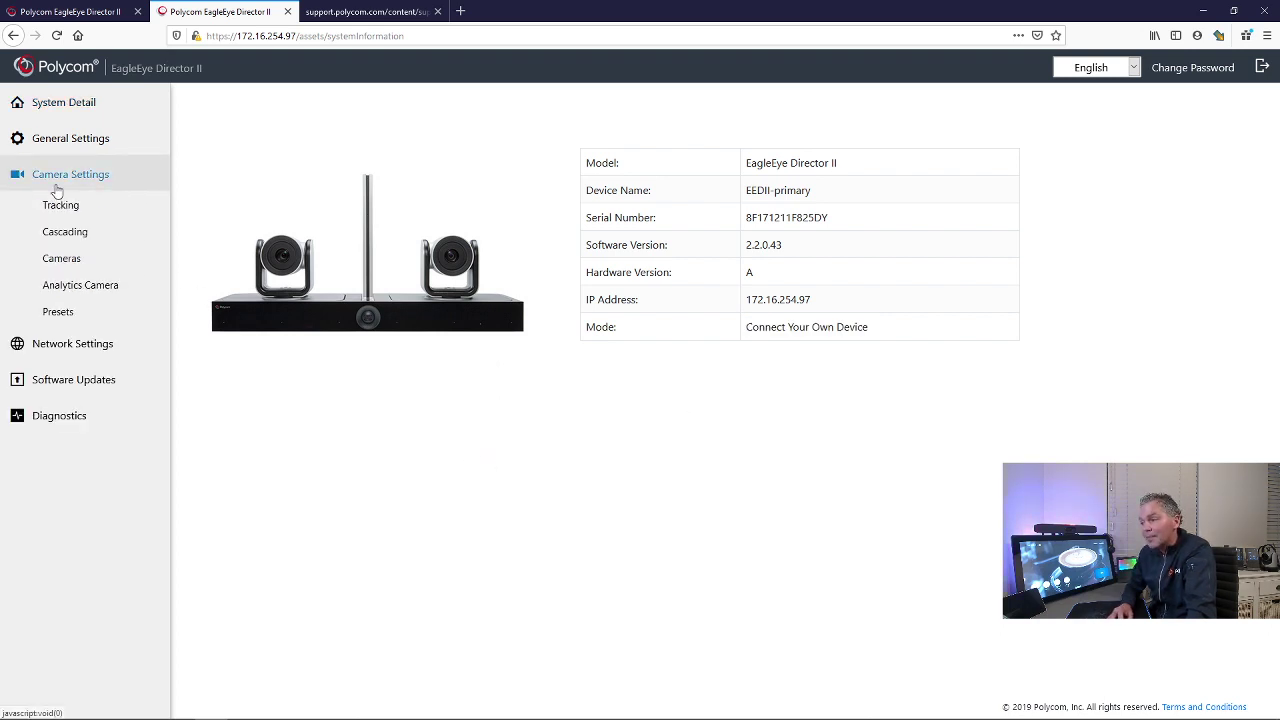
pyautogui.click(58, 236)
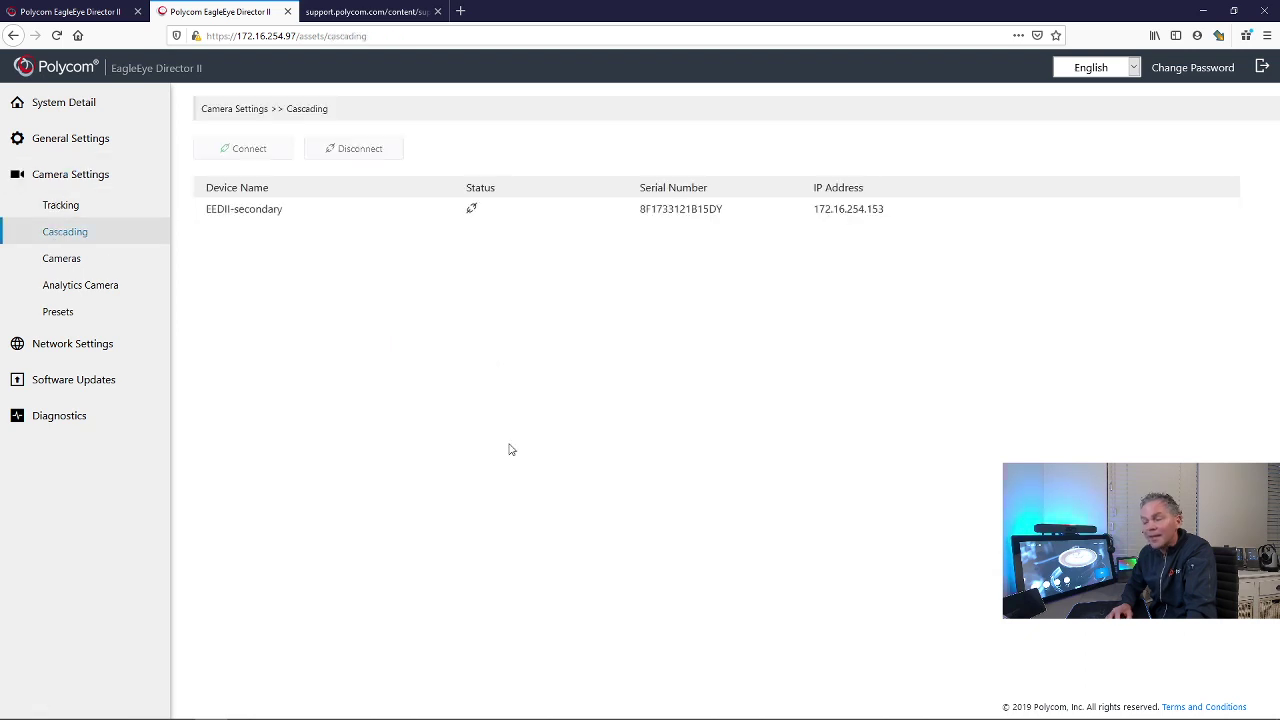
pyautogui.click(282, 213)
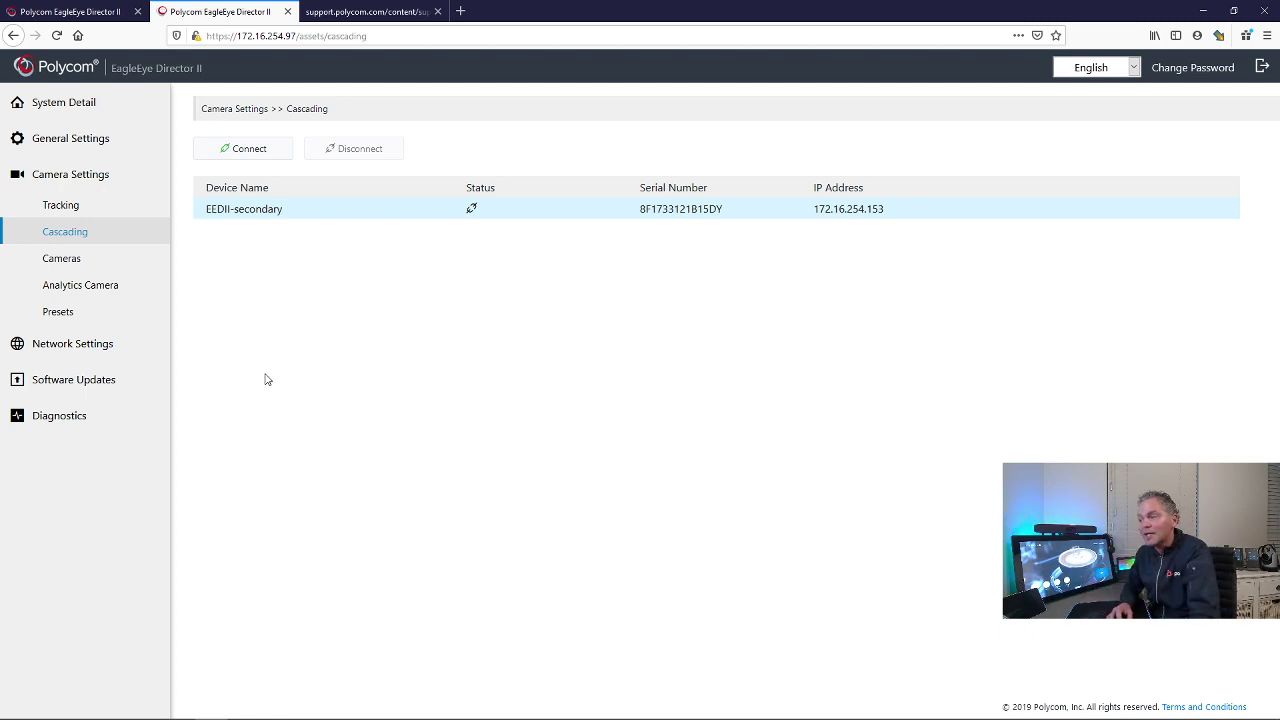
pyautogui.click(69, 12)
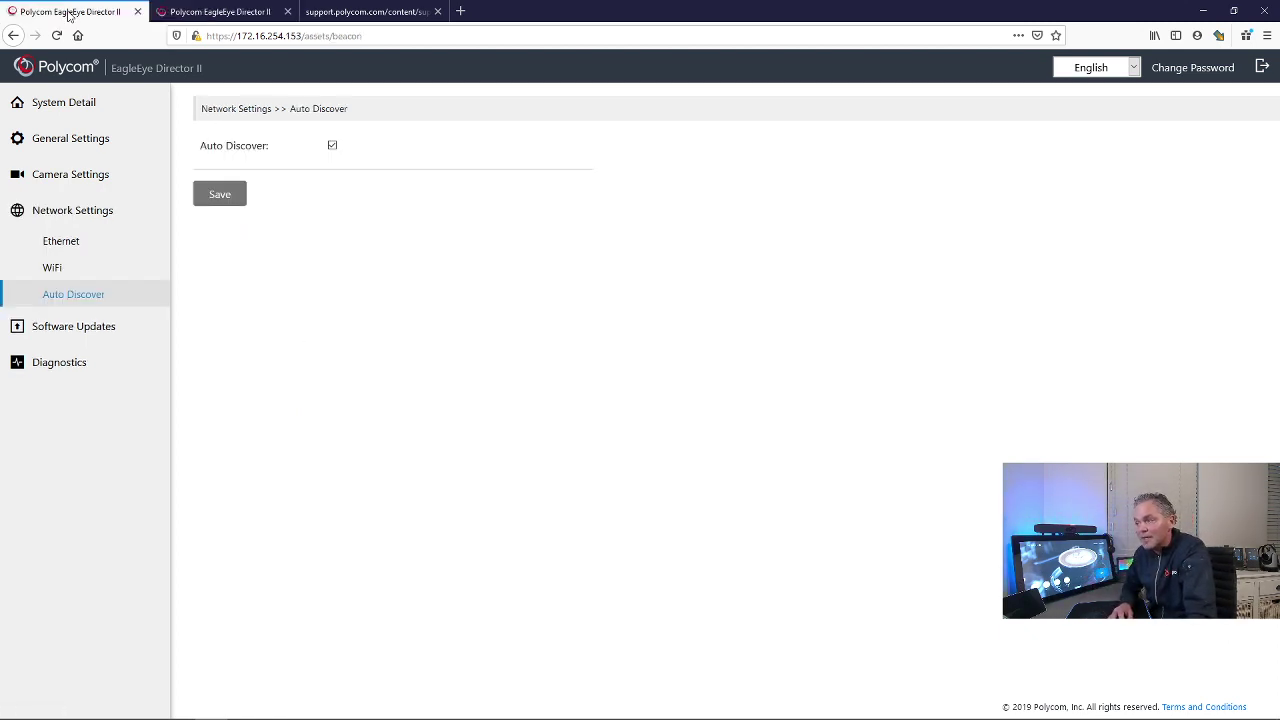
pyautogui.click(76, 175)
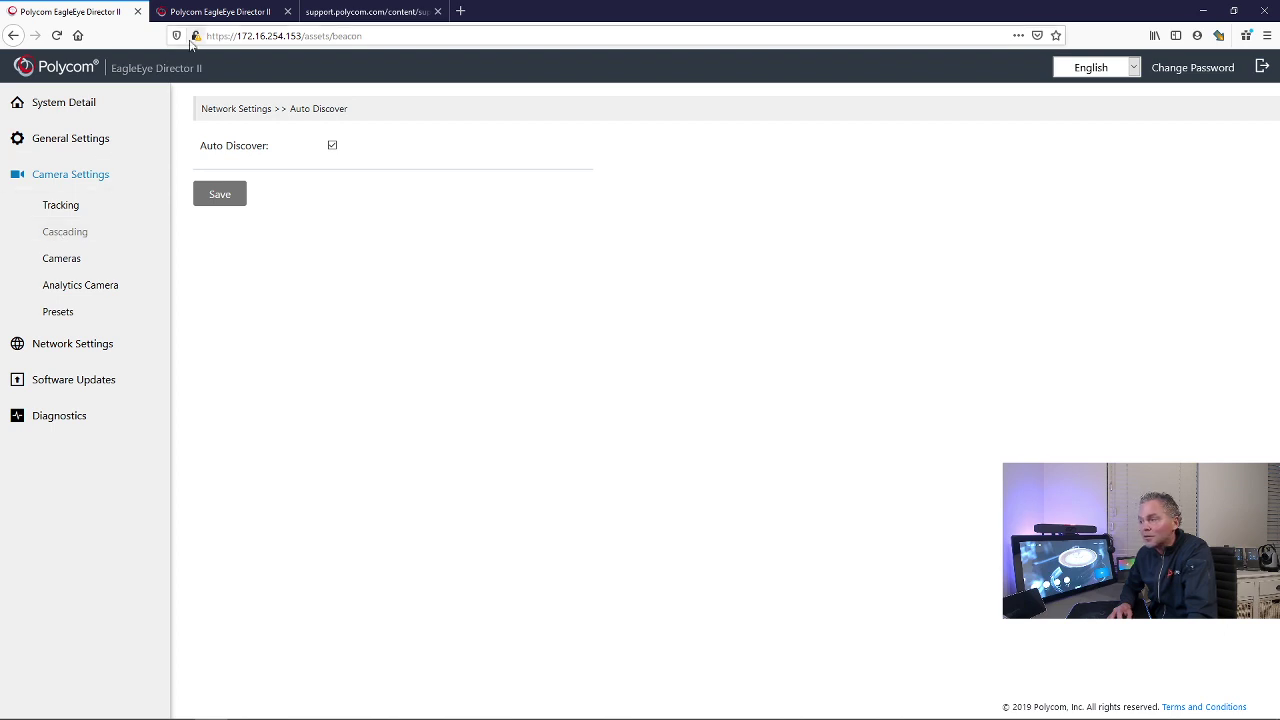
pyautogui.click(220, 12)
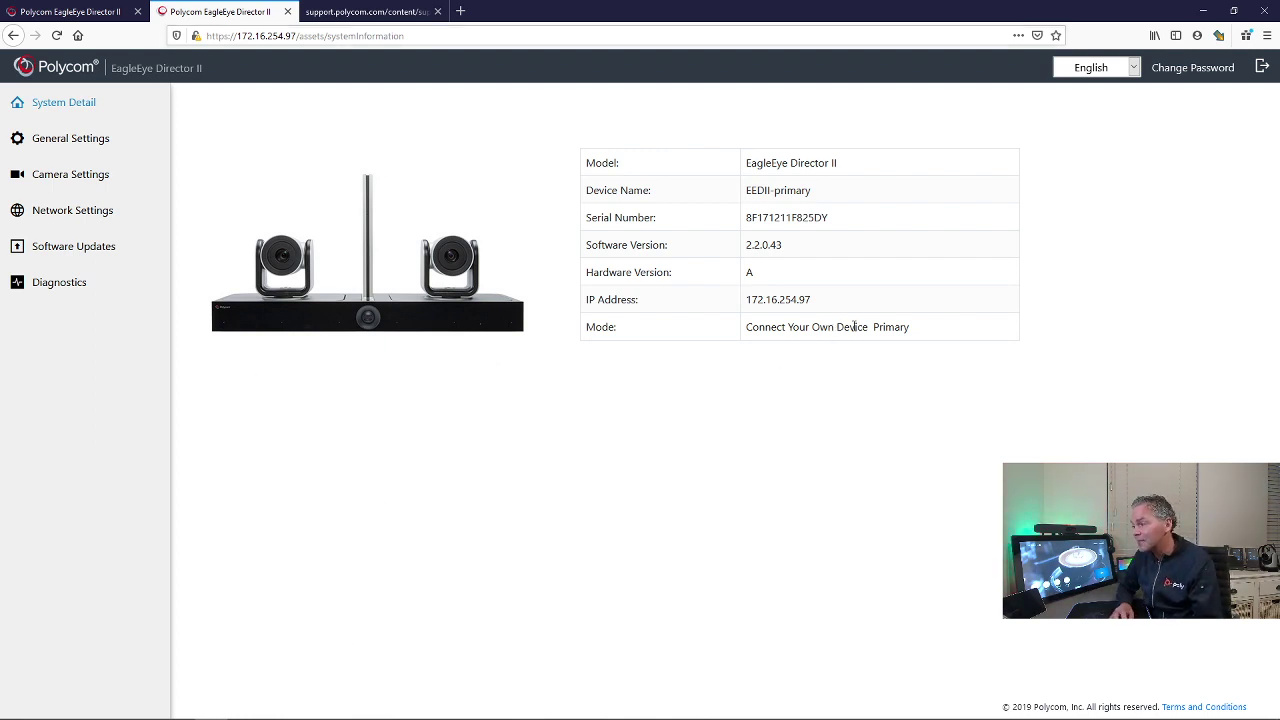
# - Highlight the primary's Primary mode, then the secondary's Secondary mode and primary IP 172.16.254.97
pyautogui.moveTo(875, 331); pyautogui.dragTo(914, 332)
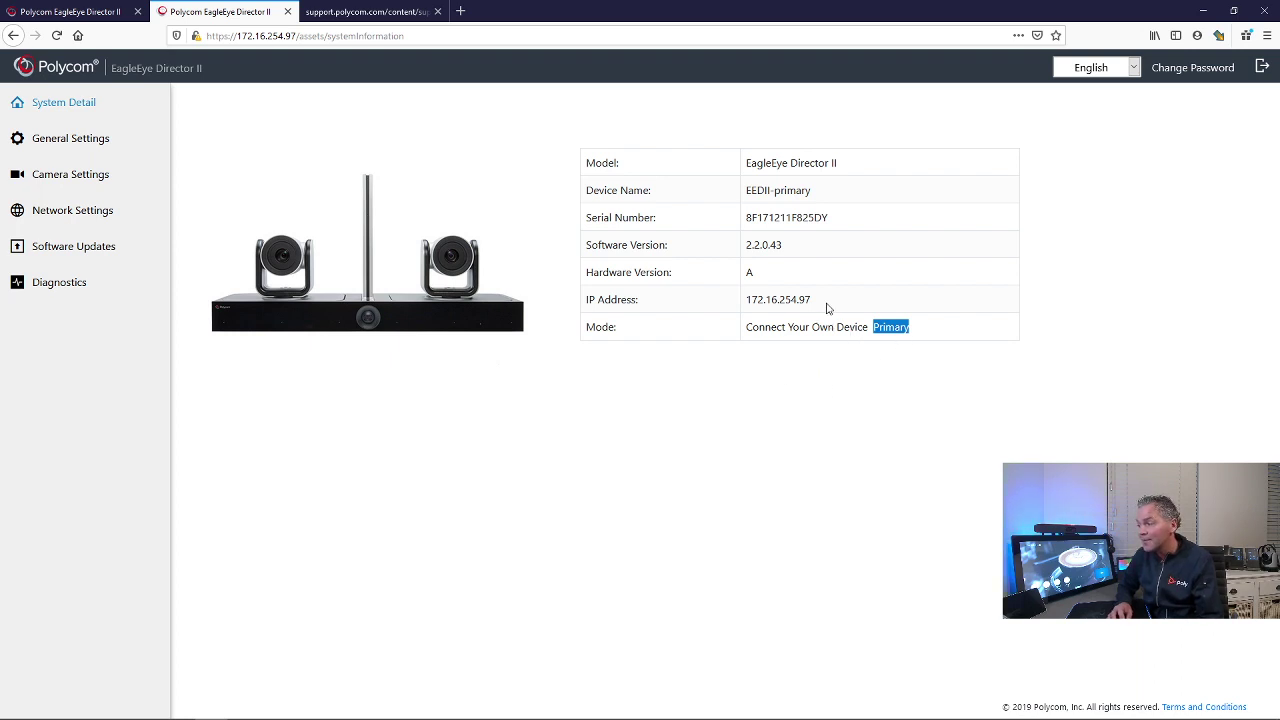
pyautogui.click(72, 12)
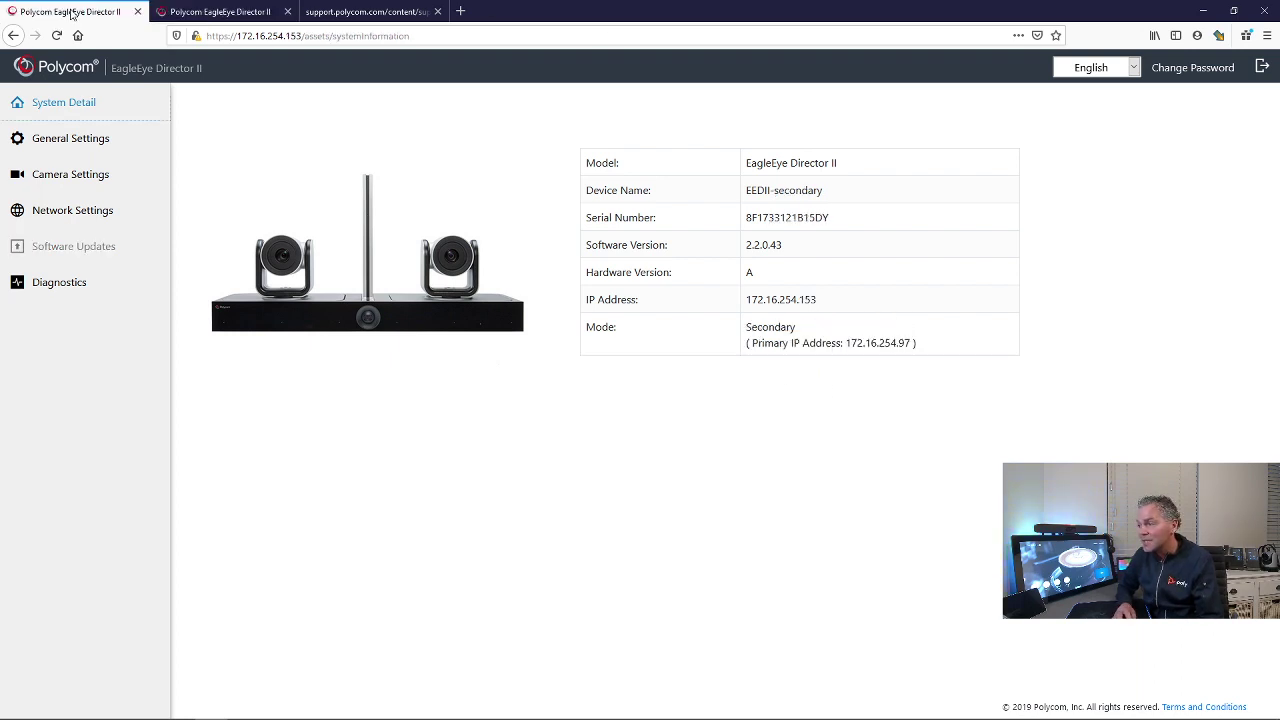
pyautogui.moveTo(746, 327); pyautogui.dragTo(801, 334)
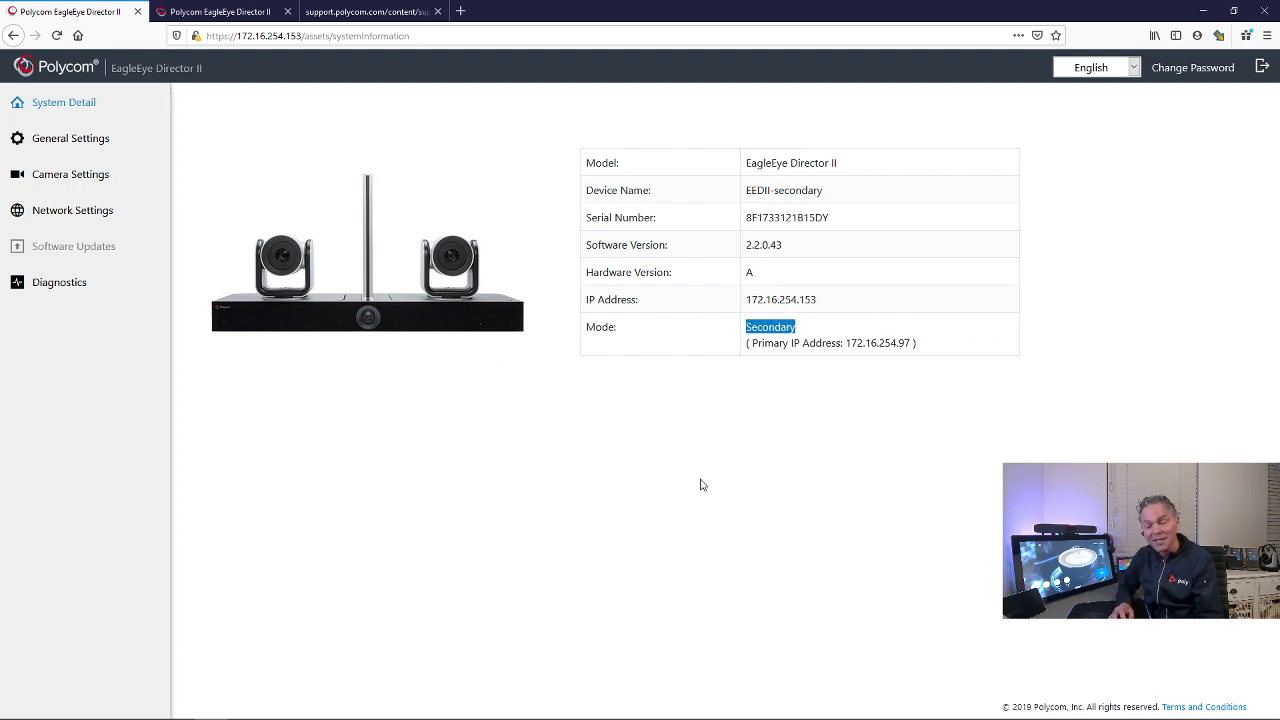
pyautogui.moveTo(748, 344); pyautogui.dragTo(924, 350)
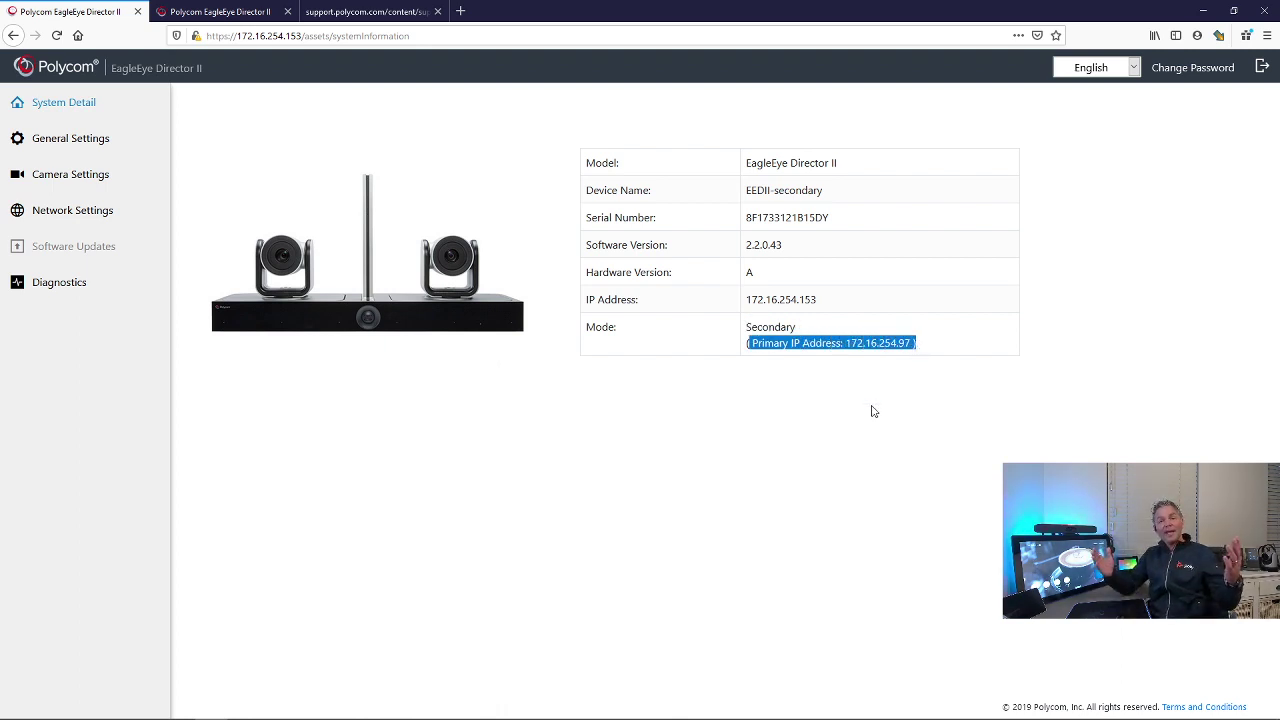
pyautogui.click(799, 448)
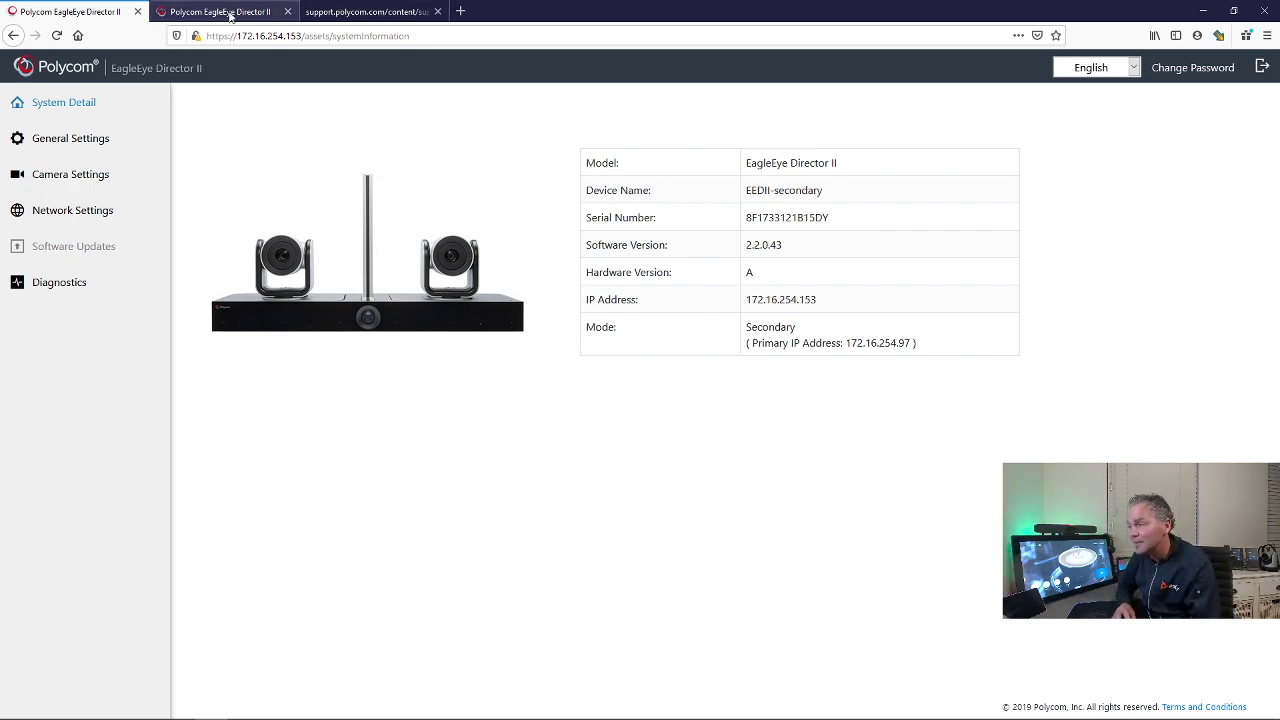
# - Review the primary unit's Mode options, leaving it on Automatic
pyautogui.click(263, 10)
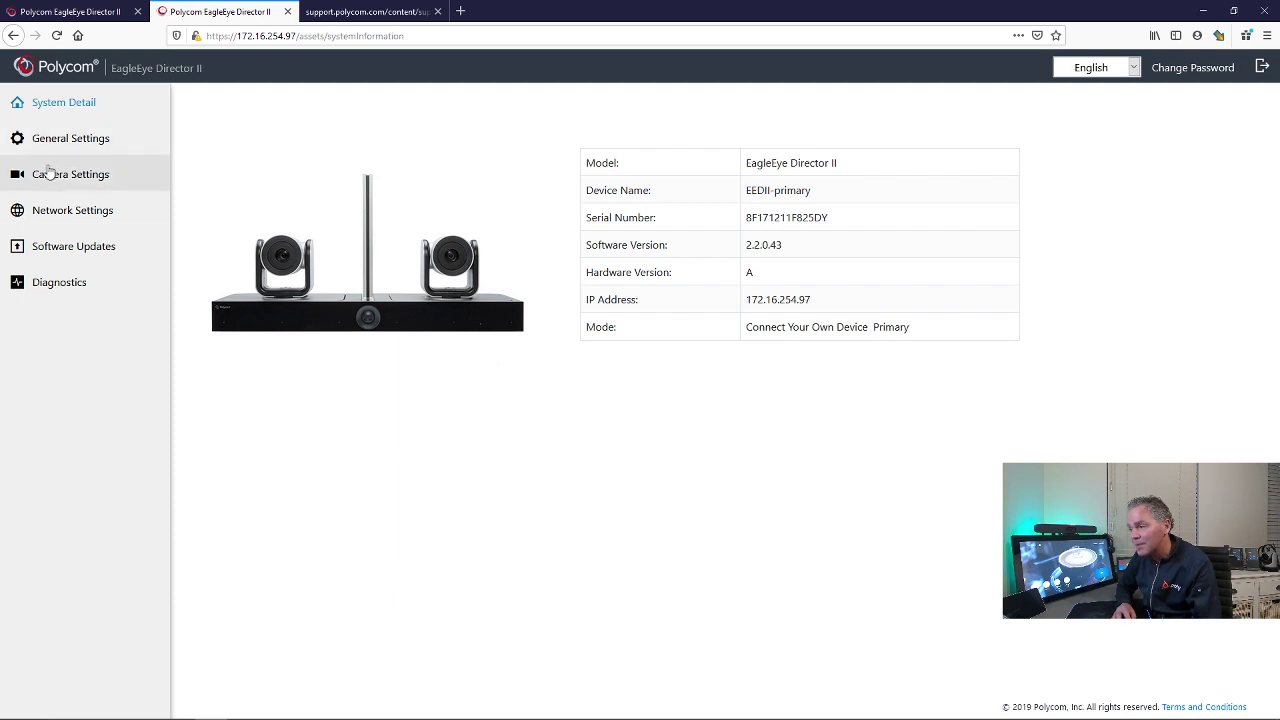
pyautogui.click(47, 145)
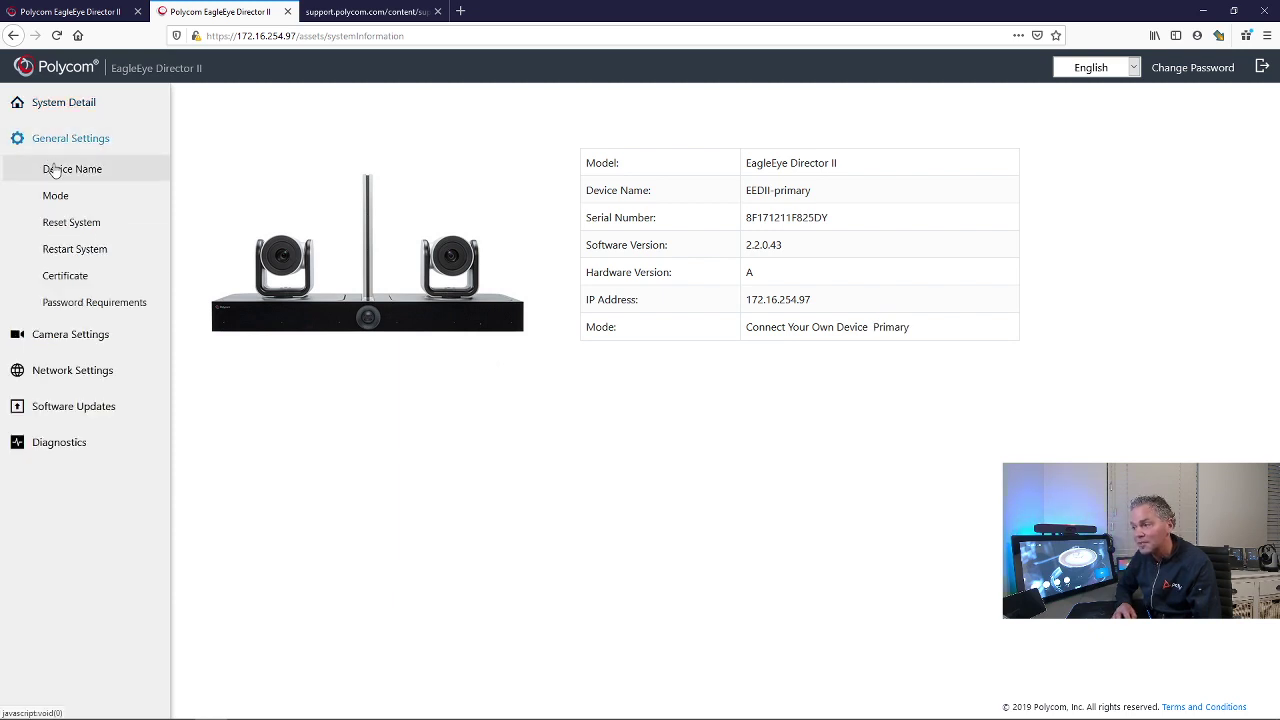
pyautogui.click(57, 170)
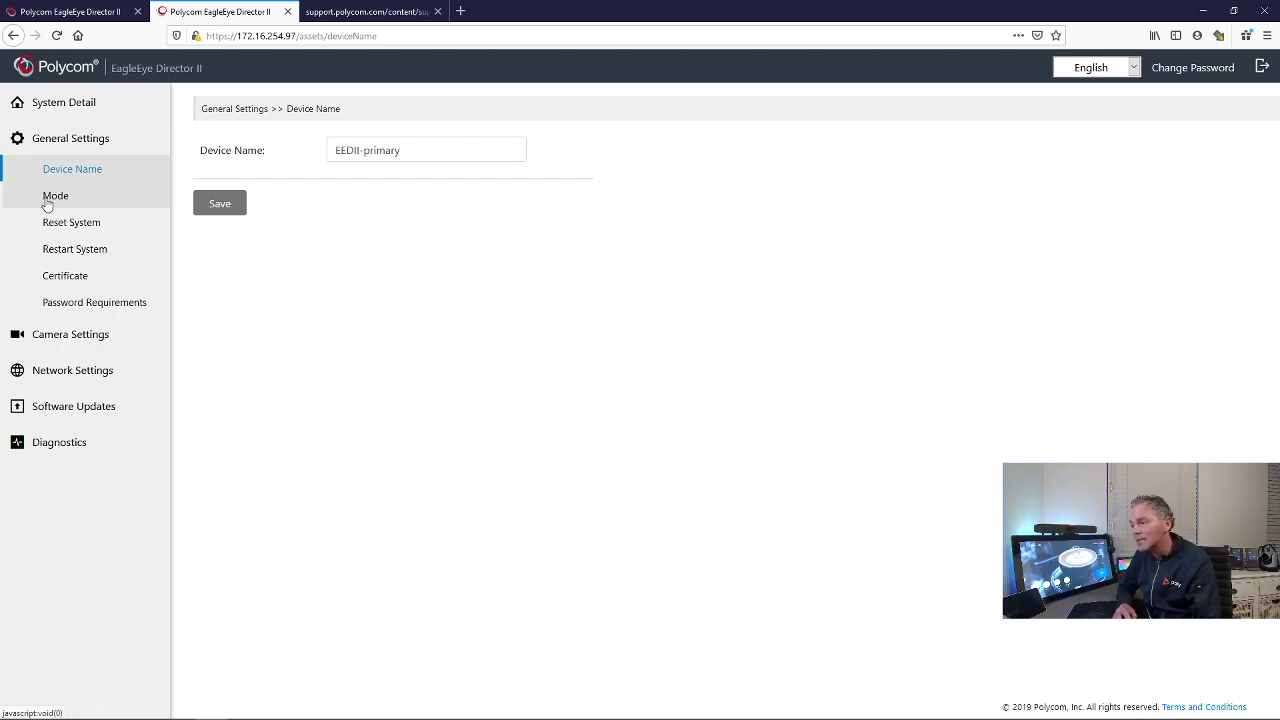
pyautogui.click(49, 200)
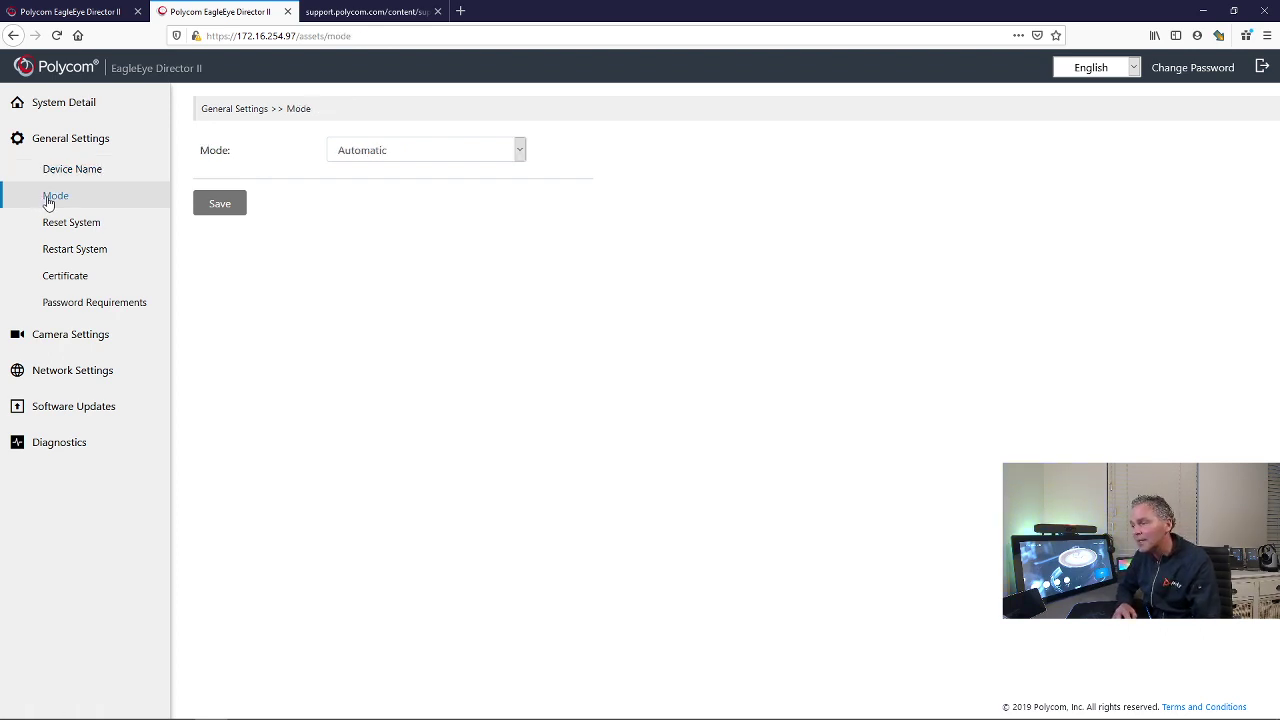
pyautogui.click(380, 152)
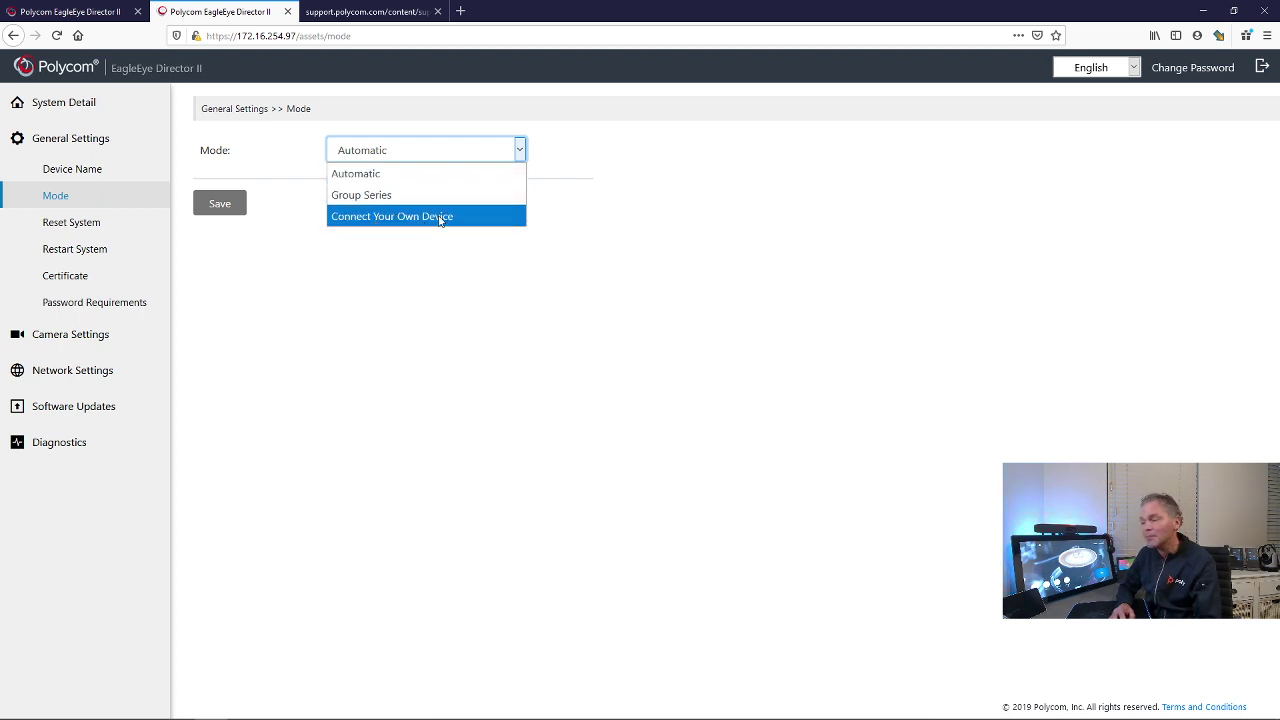
pyautogui.click(410, 172)
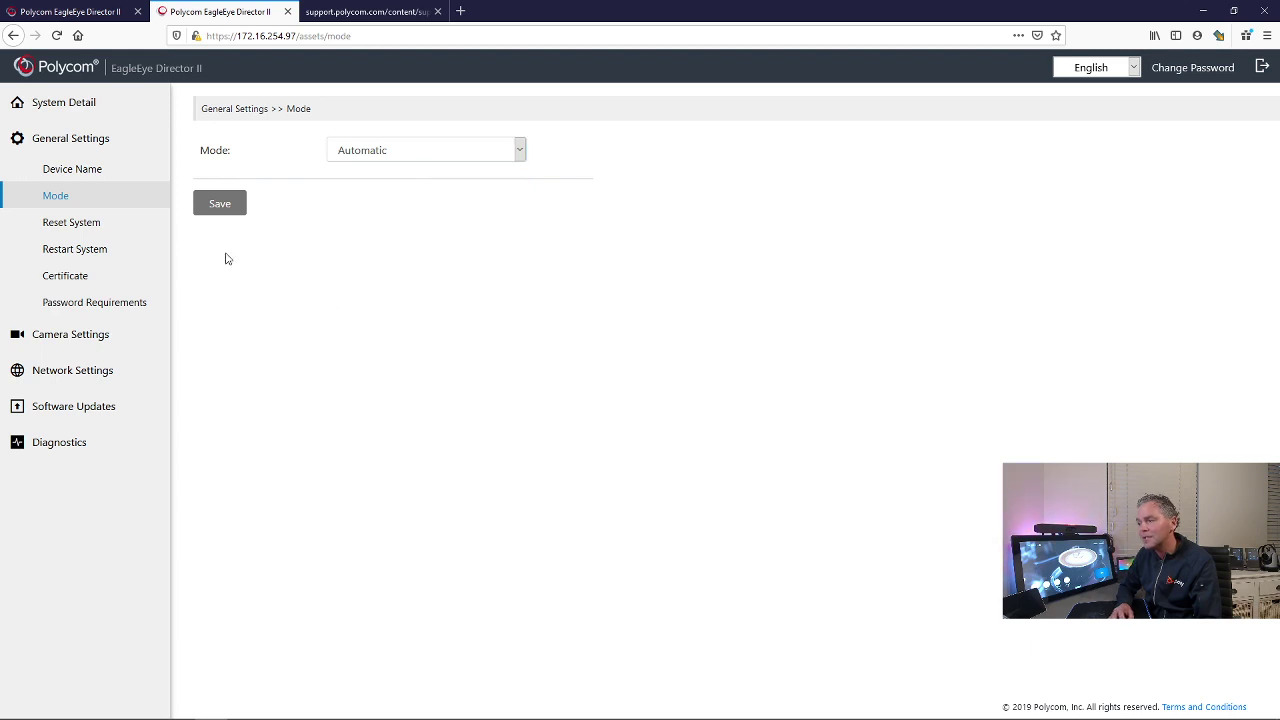
# - Look over the Reset System, Restart System and Certificate pages
pyautogui.click(89, 224)
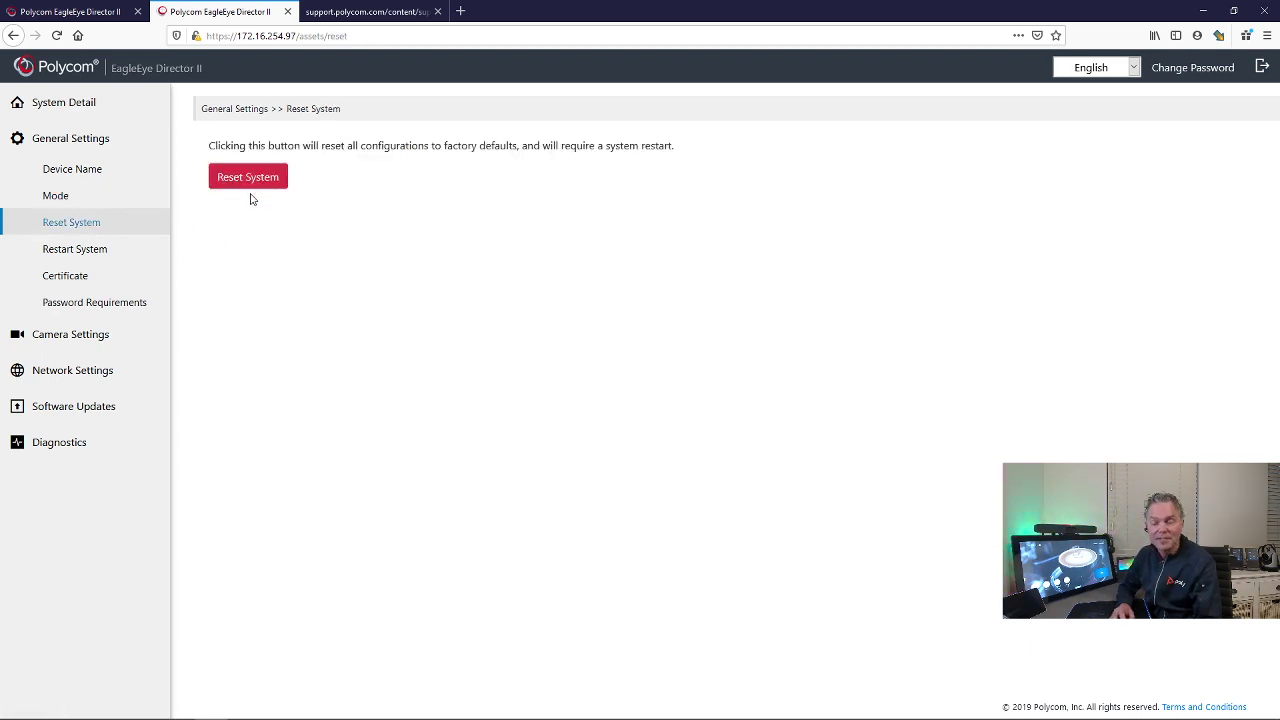
pyautogui.click(88, 249)
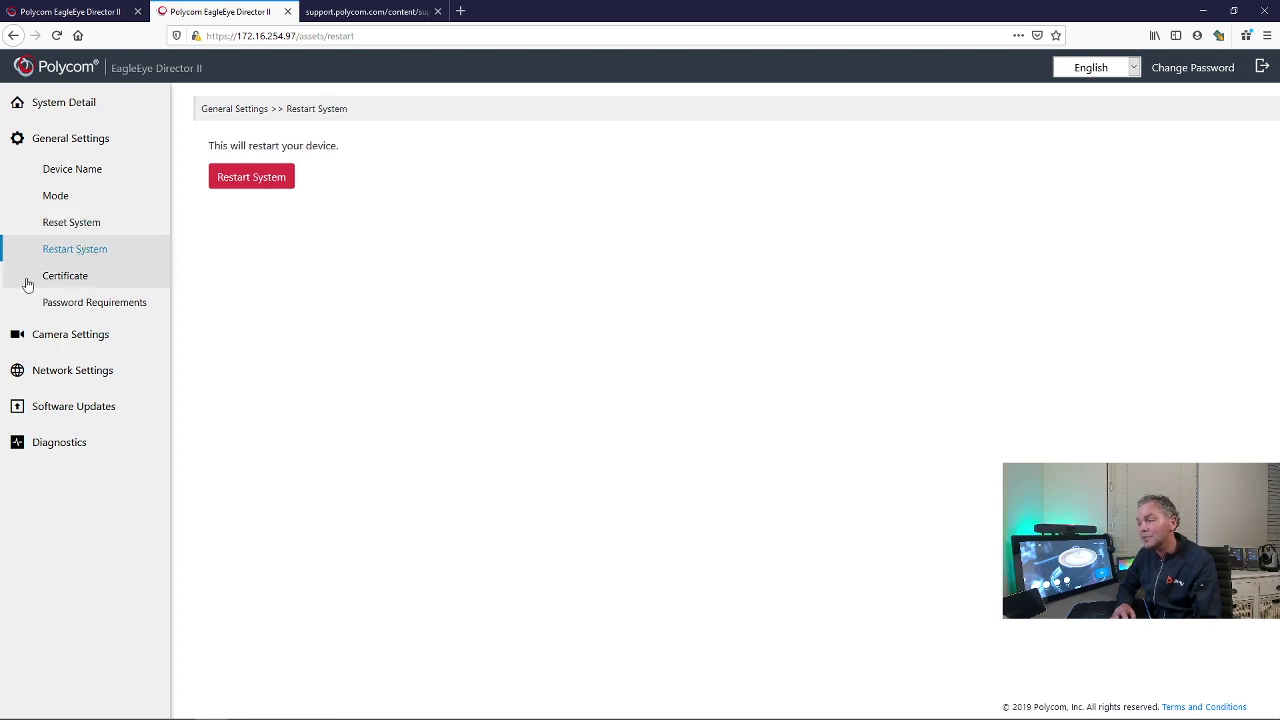
pyautogui.click(55, 280)
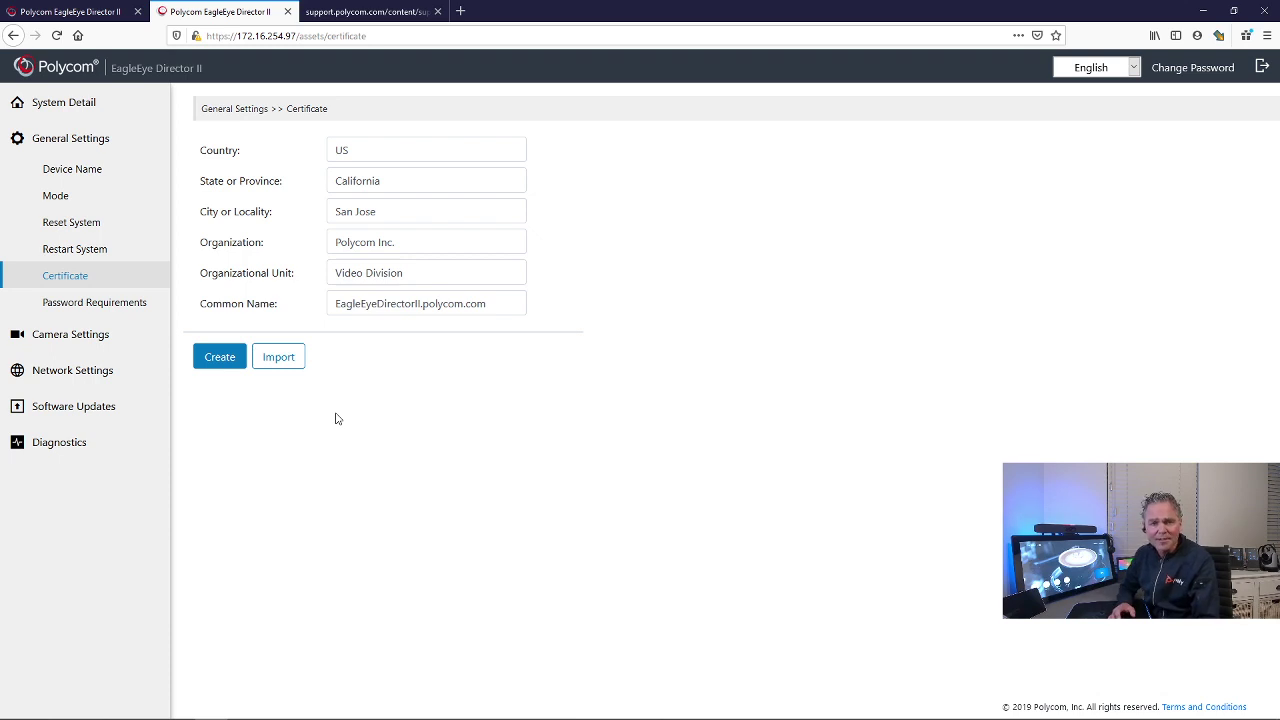
pyautogui.click(92, 334)
# - Set the primary unit's Tracking Speed to Fast and save
pyautogui.click(72, 206)
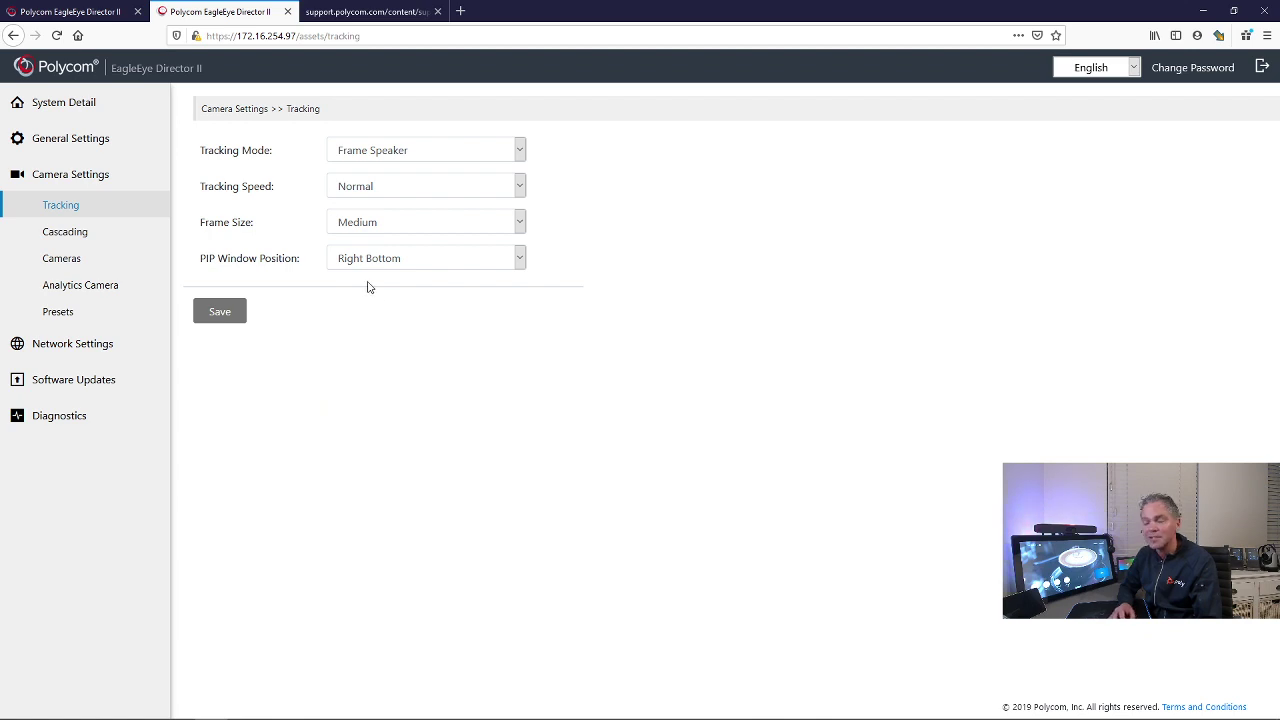
pyautogui.click(383, 190)
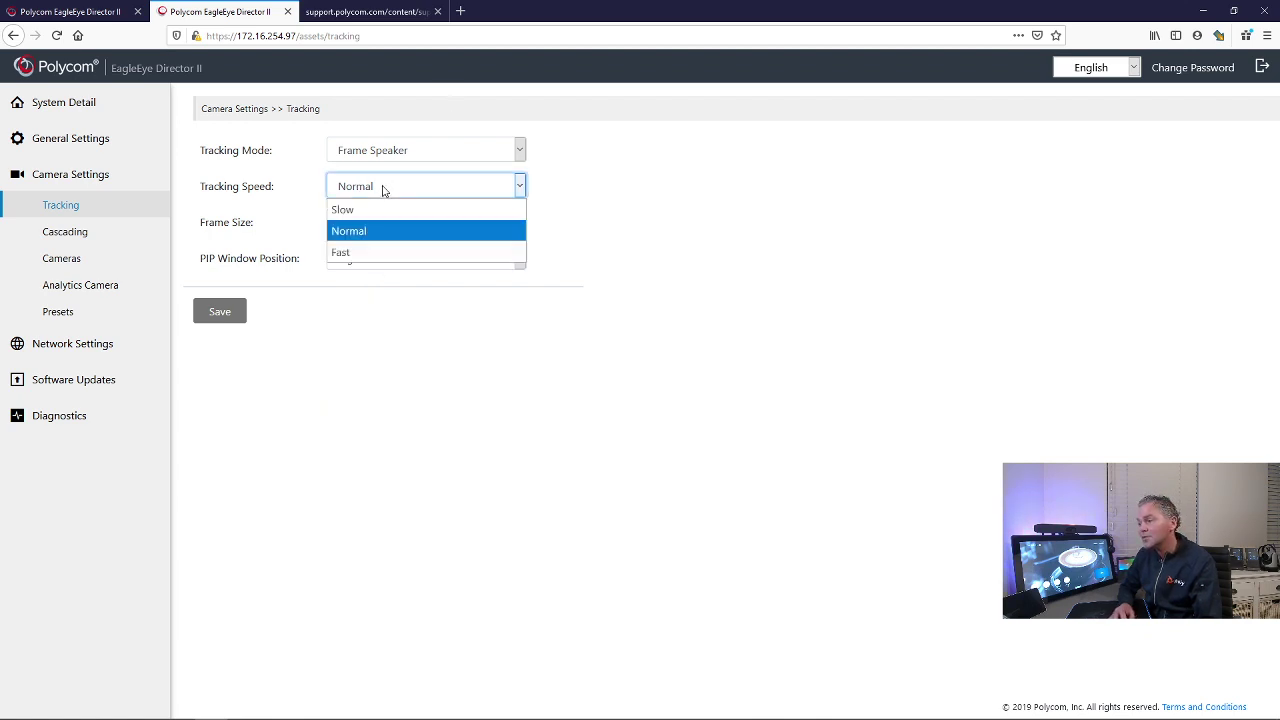
pyautogui.click(358, 253)
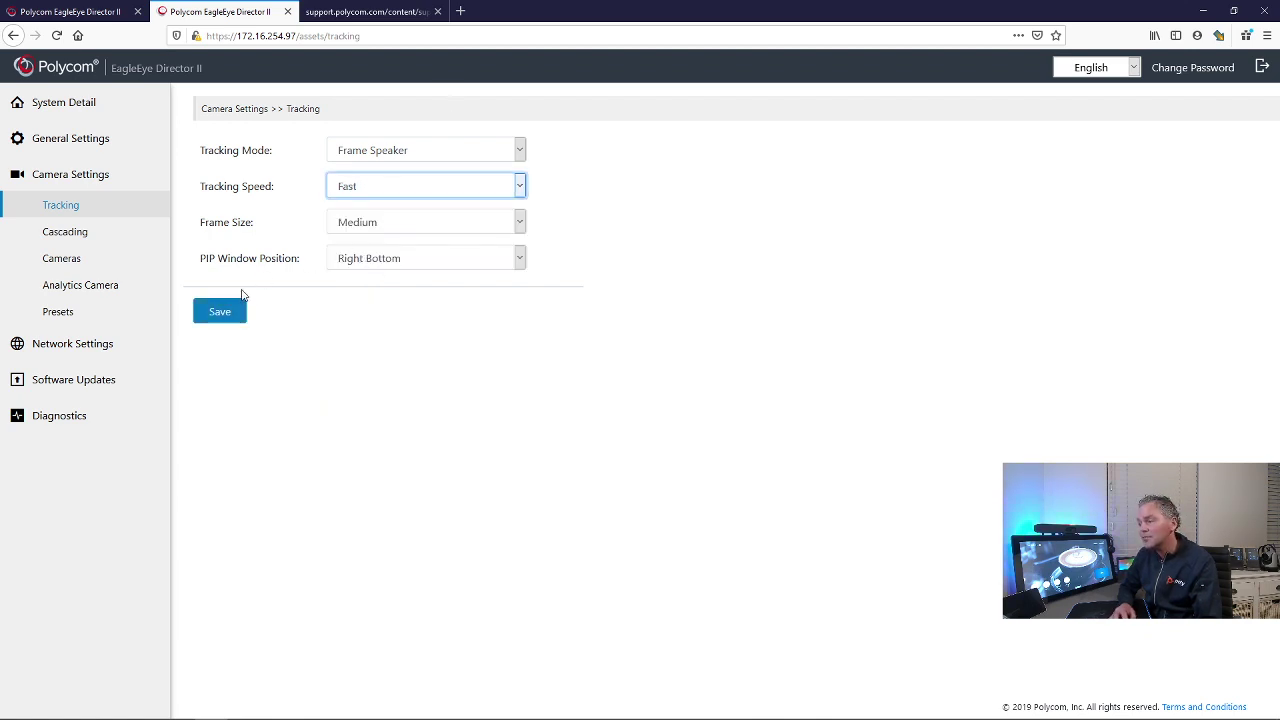
pyautogui.click(213, 316)
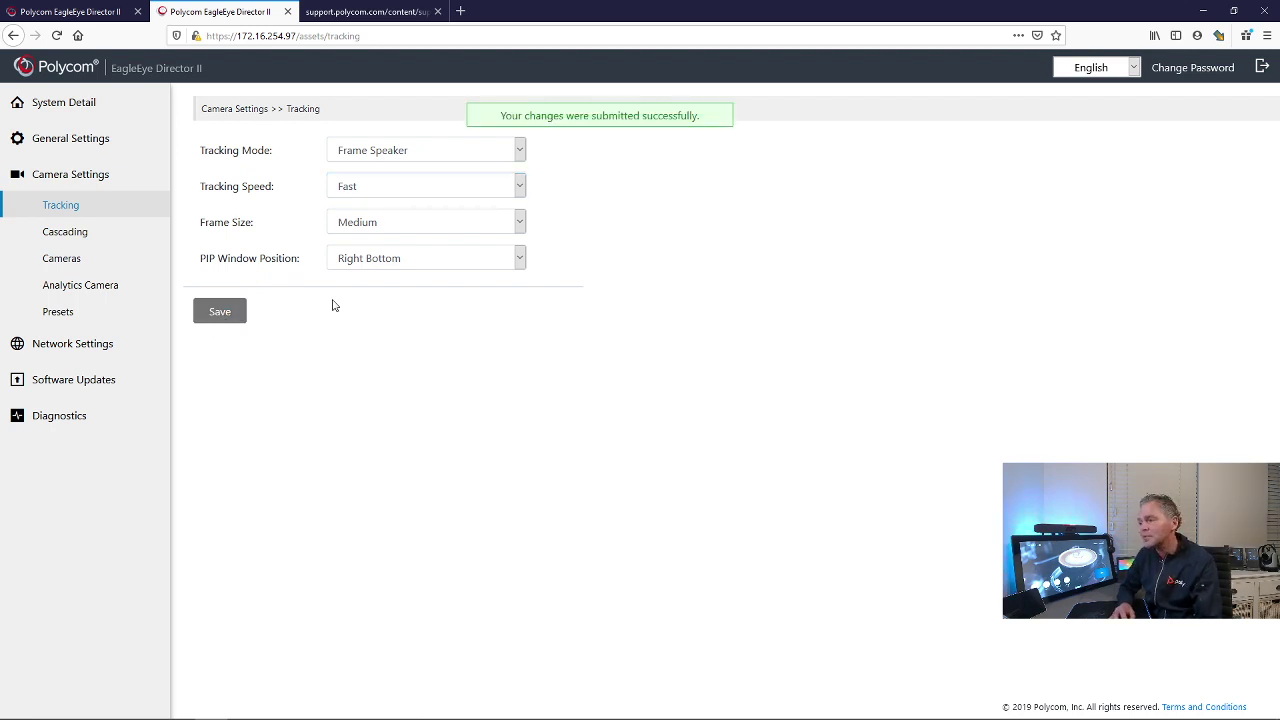
# - Check the PIP position and frame size options, keeping Right Bottom and Medium
pyautogui.click(438, 262)
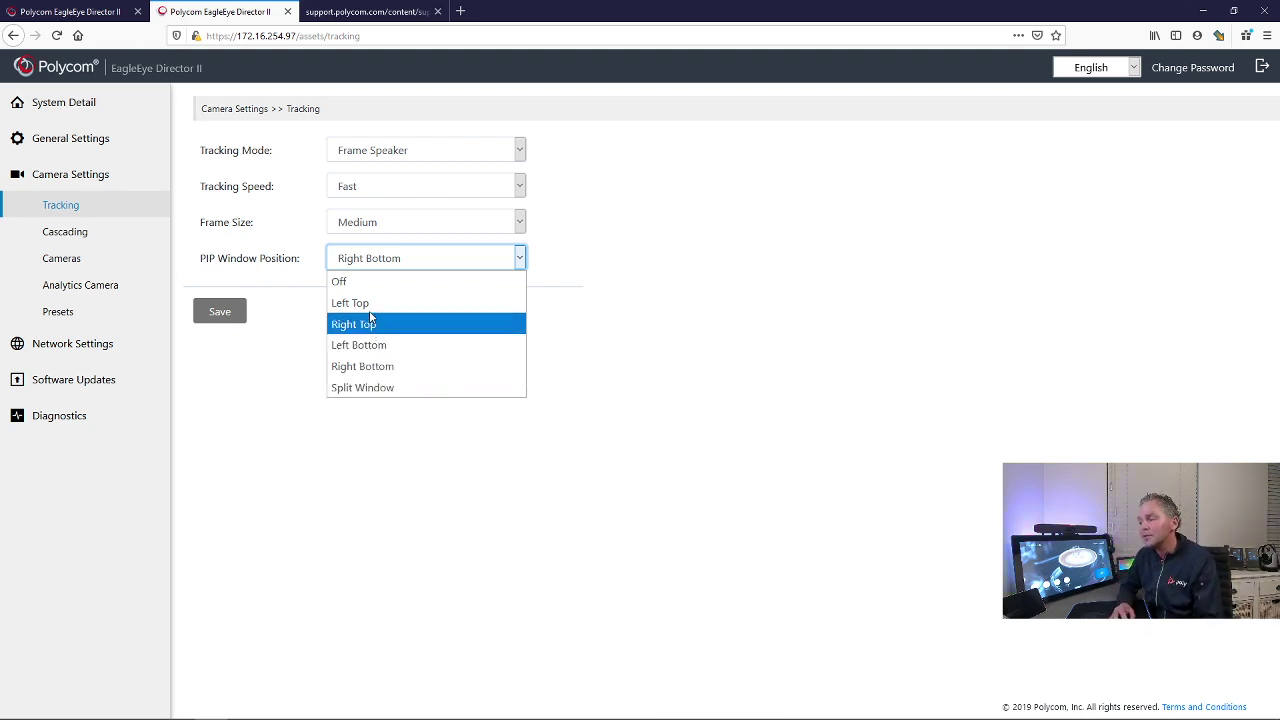
pyautogui.click(278, 320)
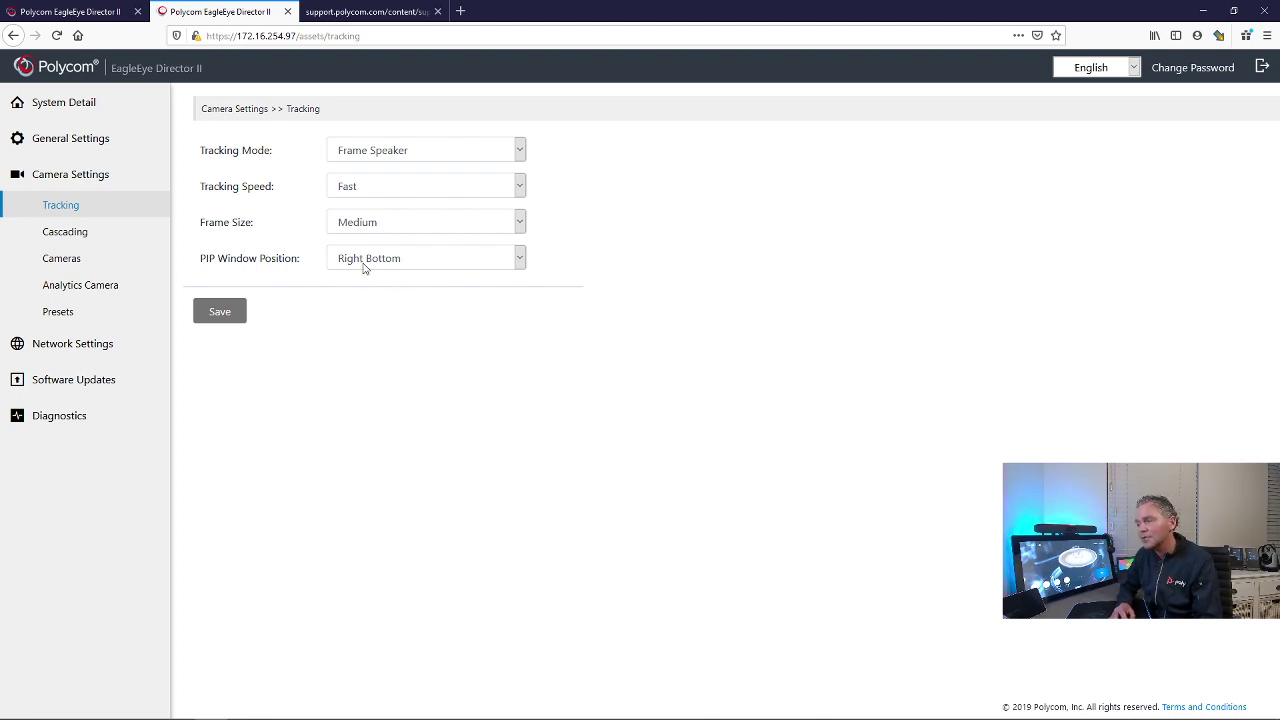
pyautogui.click(395, 226)
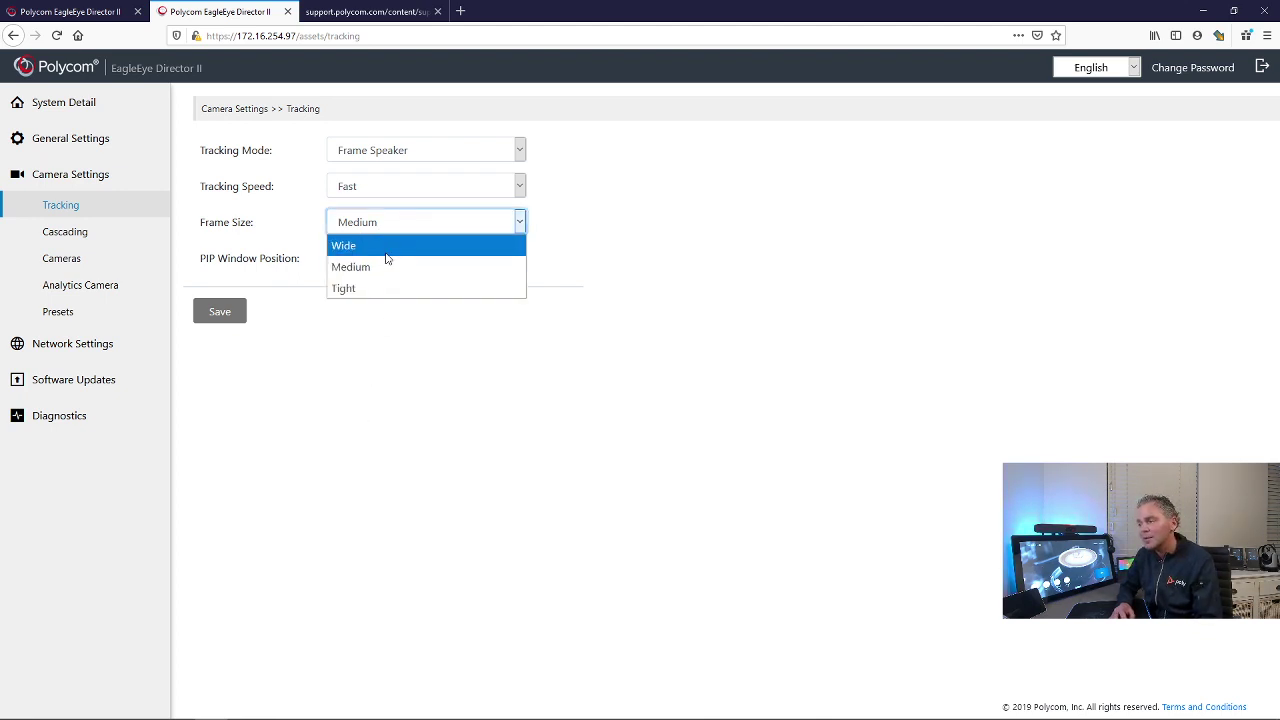
pyautogui.click(386, 268)
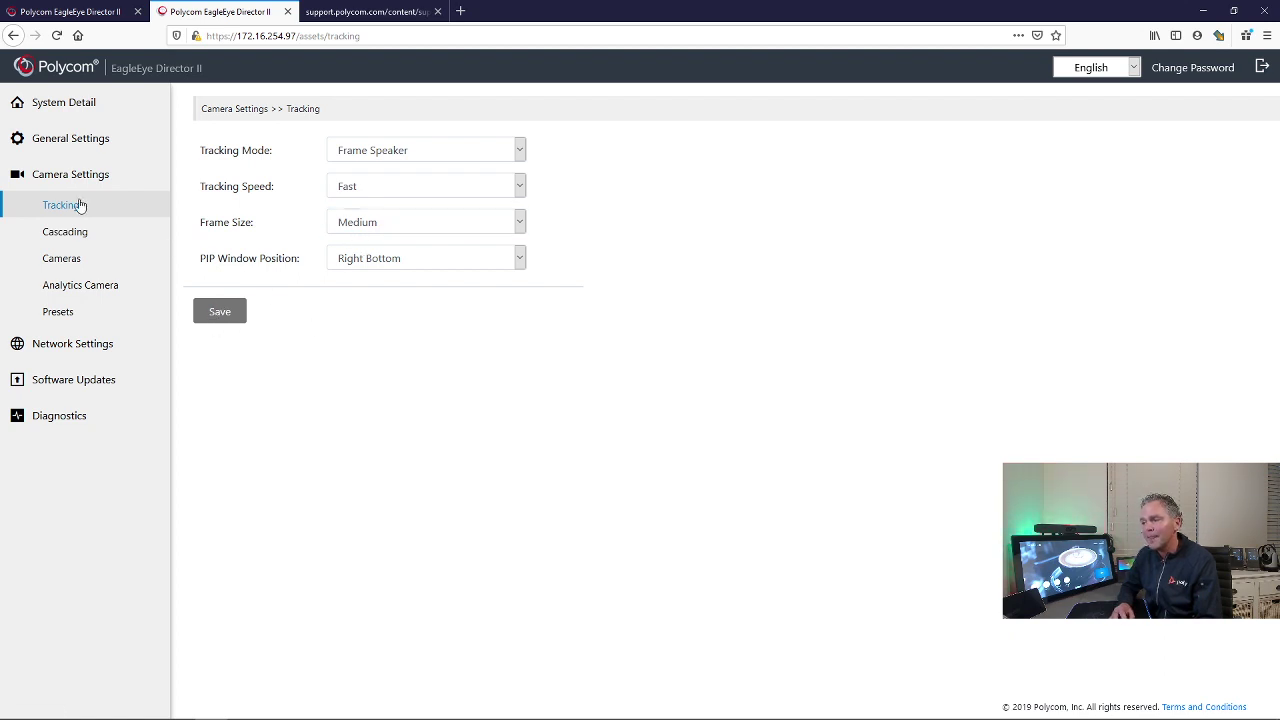
# - Select EEDII-secondary under Cascading, then view the Cameras, Analytics Camera and Presets pages
pyautogui.click(74, 231)
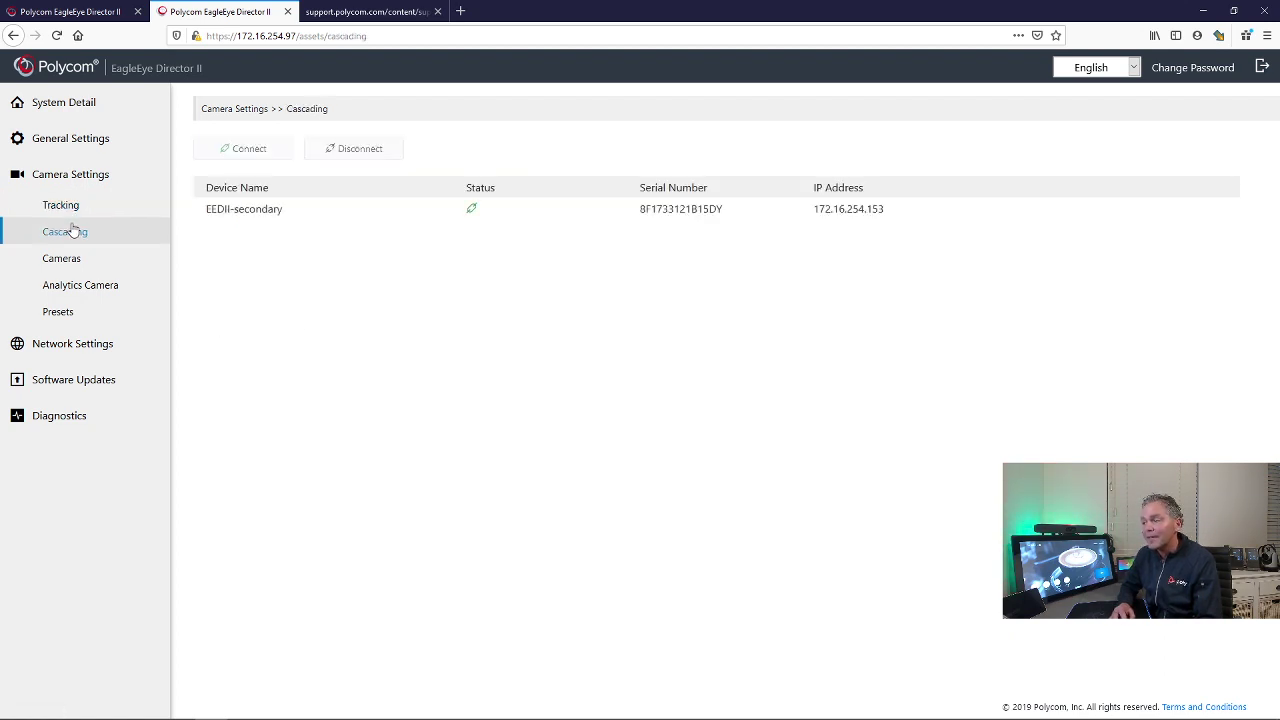
pyautogui.click(258, 215)
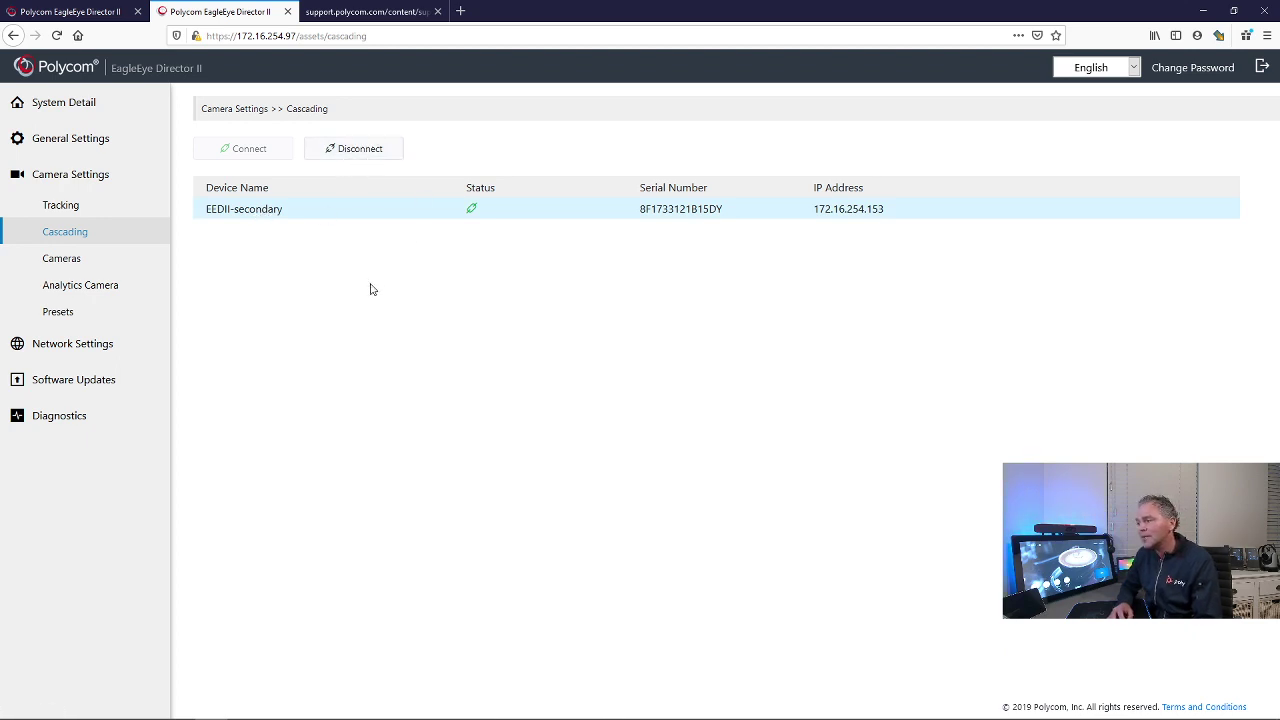
pyautogui.click(76, 260)
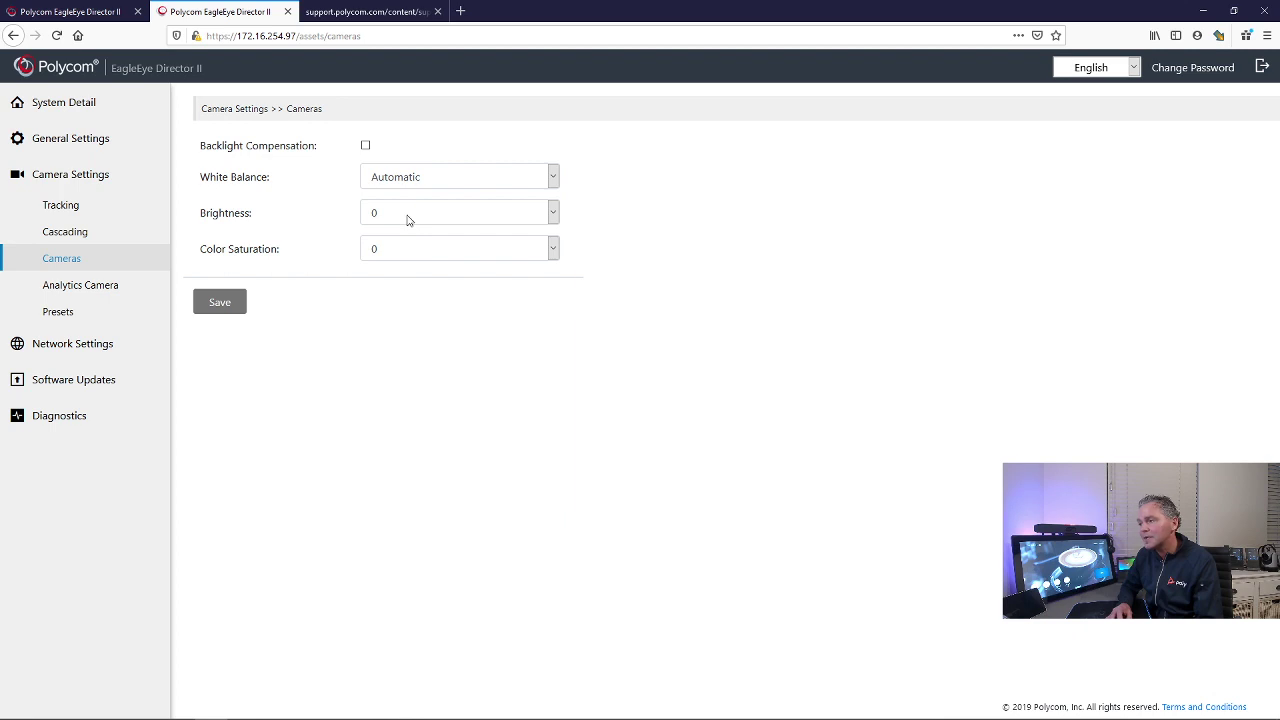
pyautogui.click(80, 286)
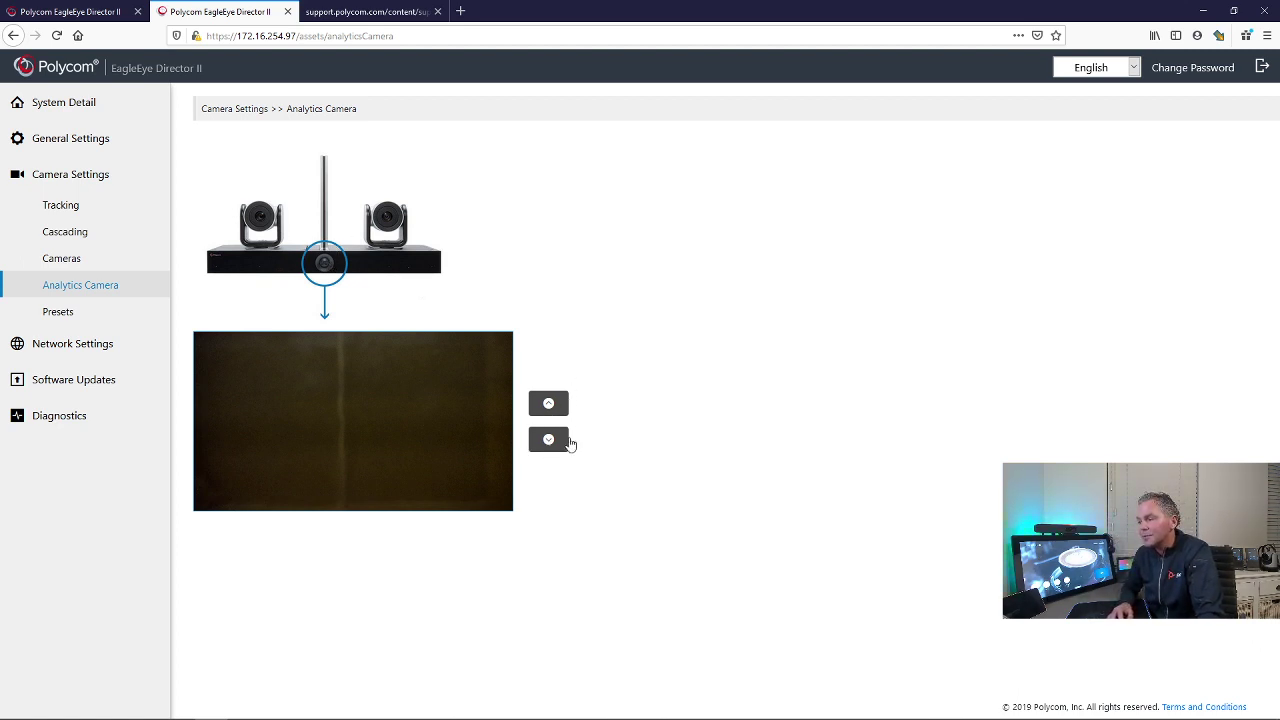
pyautogui.click(62, 313)
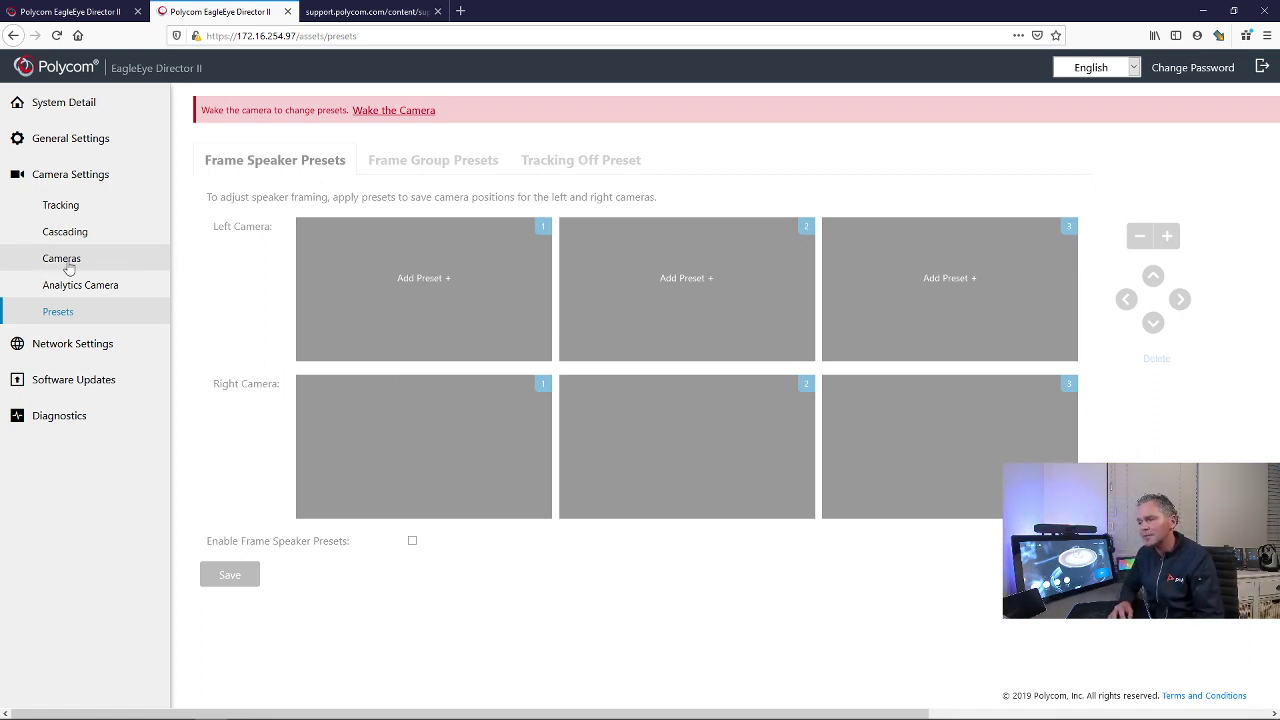
# - Look through the Ethernet, WiFi and Auto Discover settings, then confirm software version 2.2.0.43
pyautogui.click(90, 344)
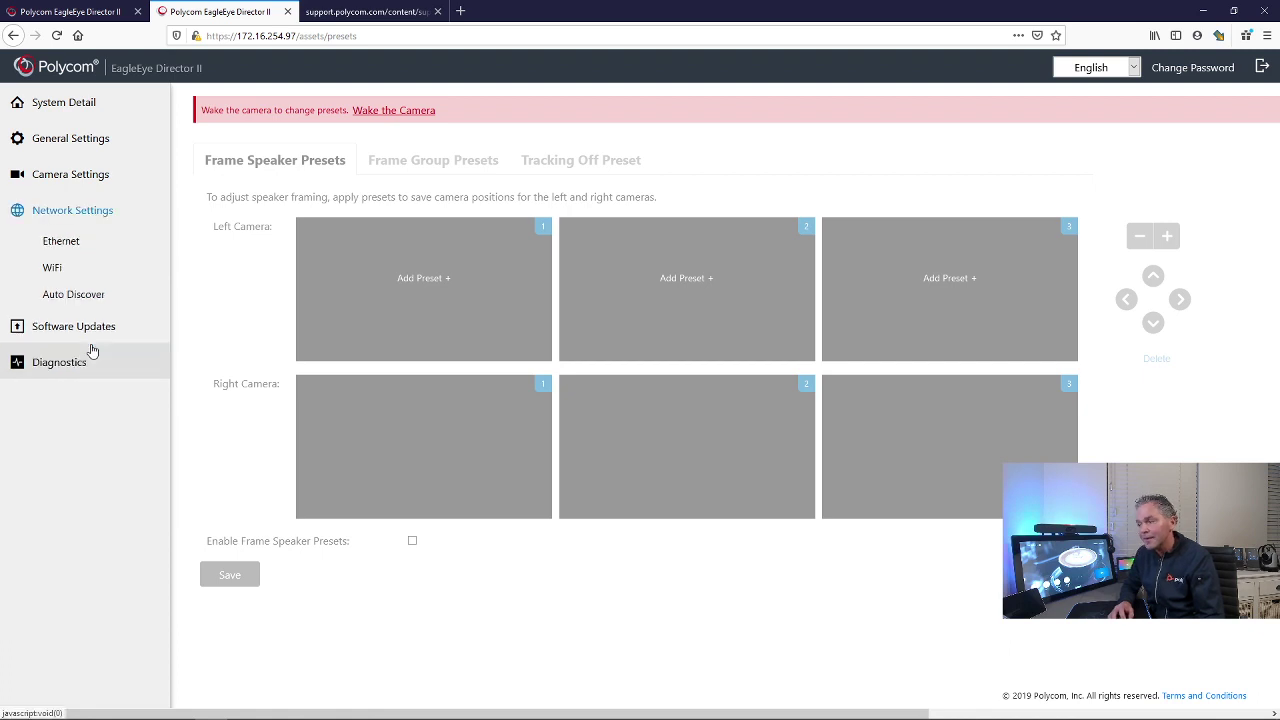
pyautogui.click(66, 241)
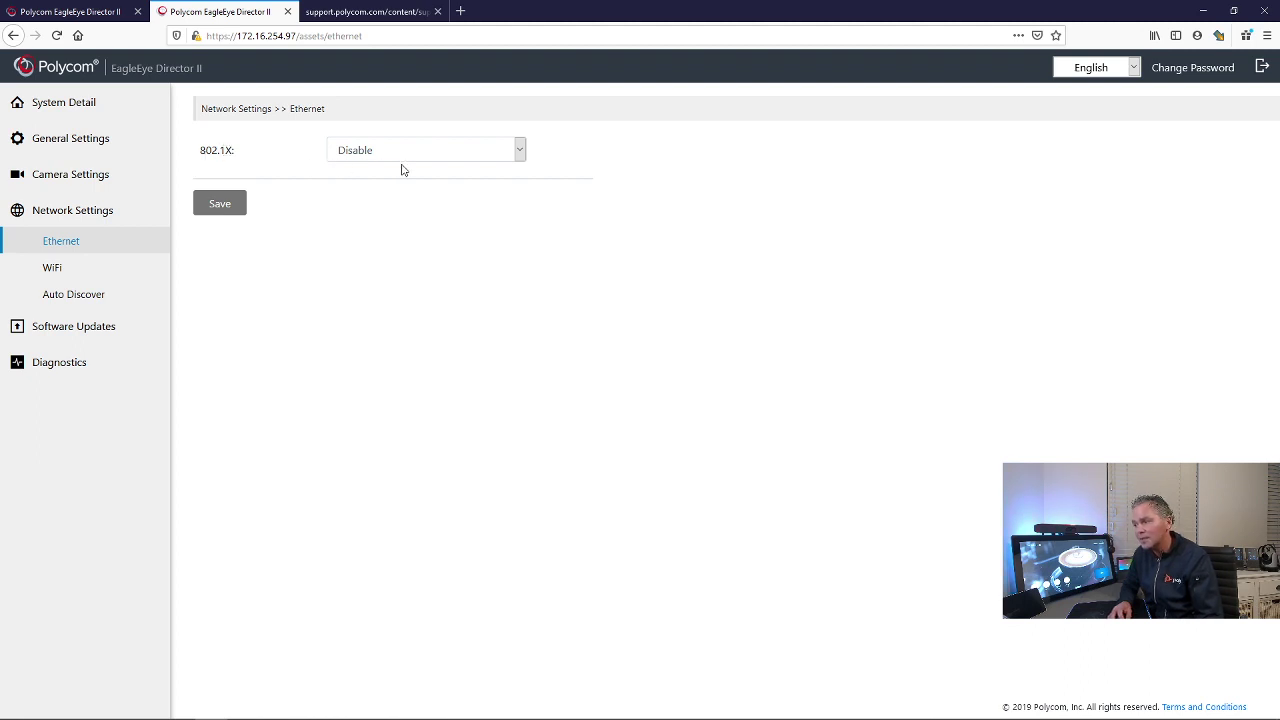
pyautogui.click(68, 273)
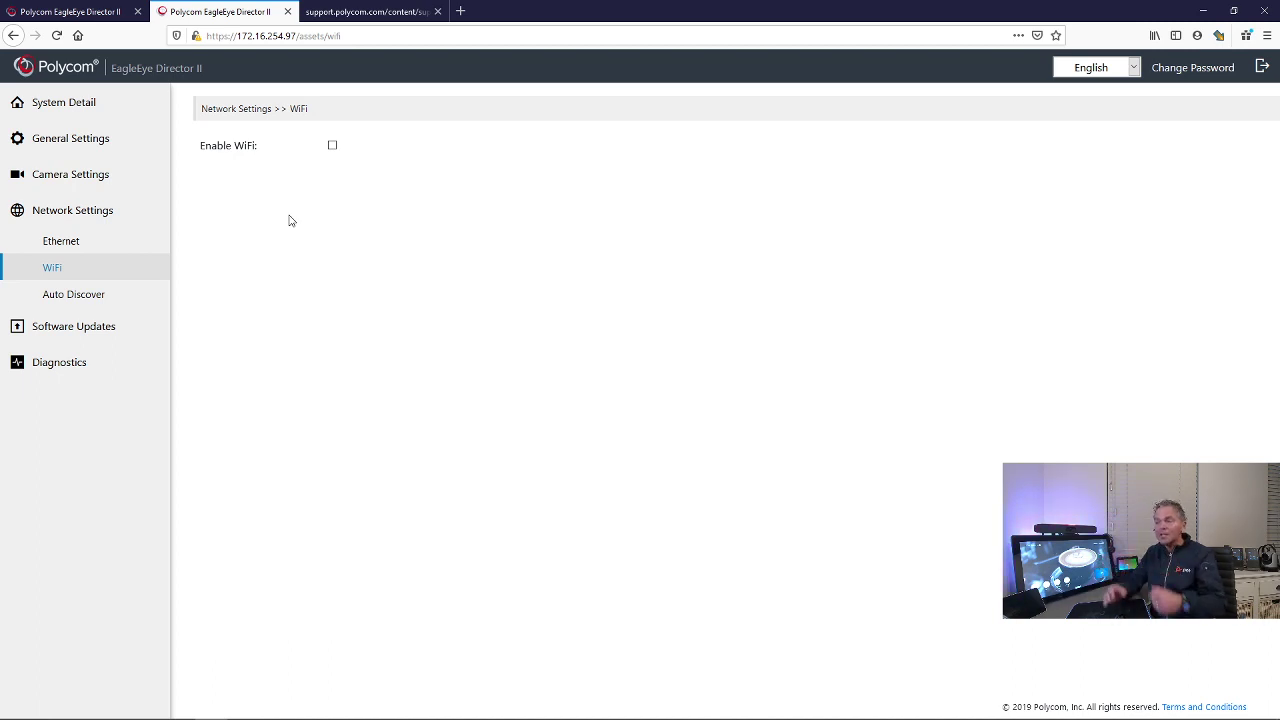
pyautogui.click(92, 302)
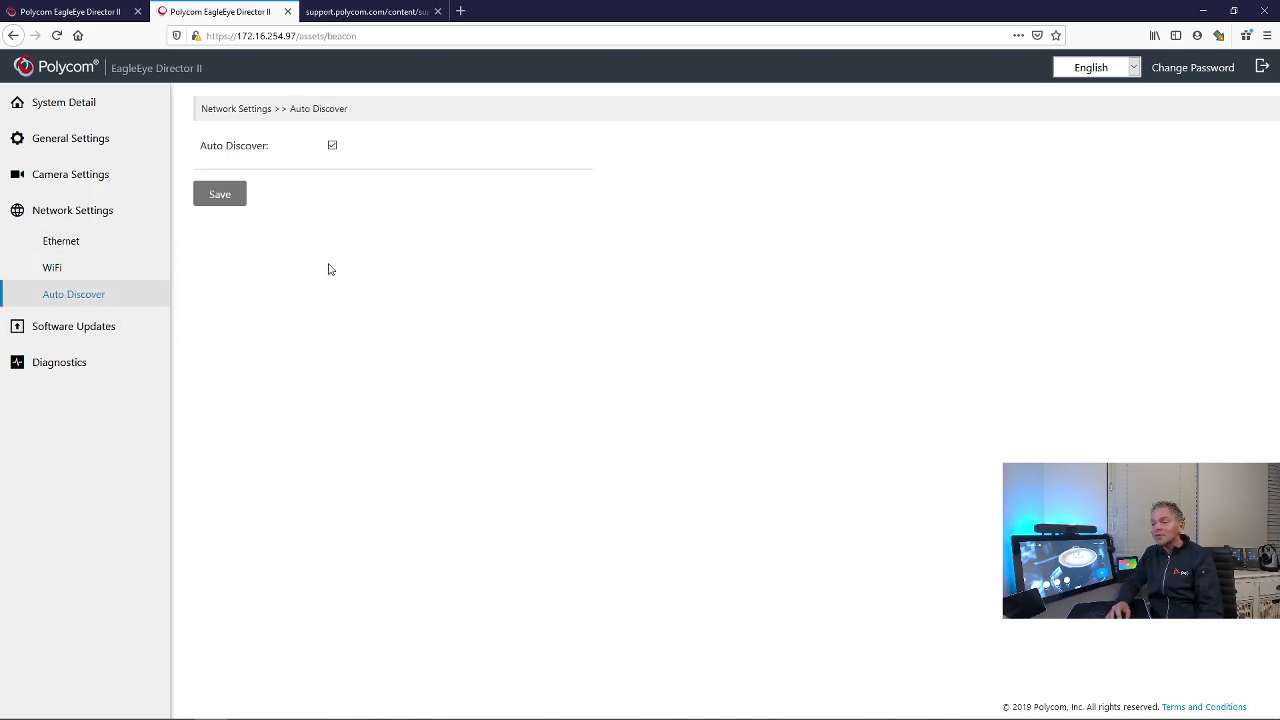
pyautogui.click(49, 330)
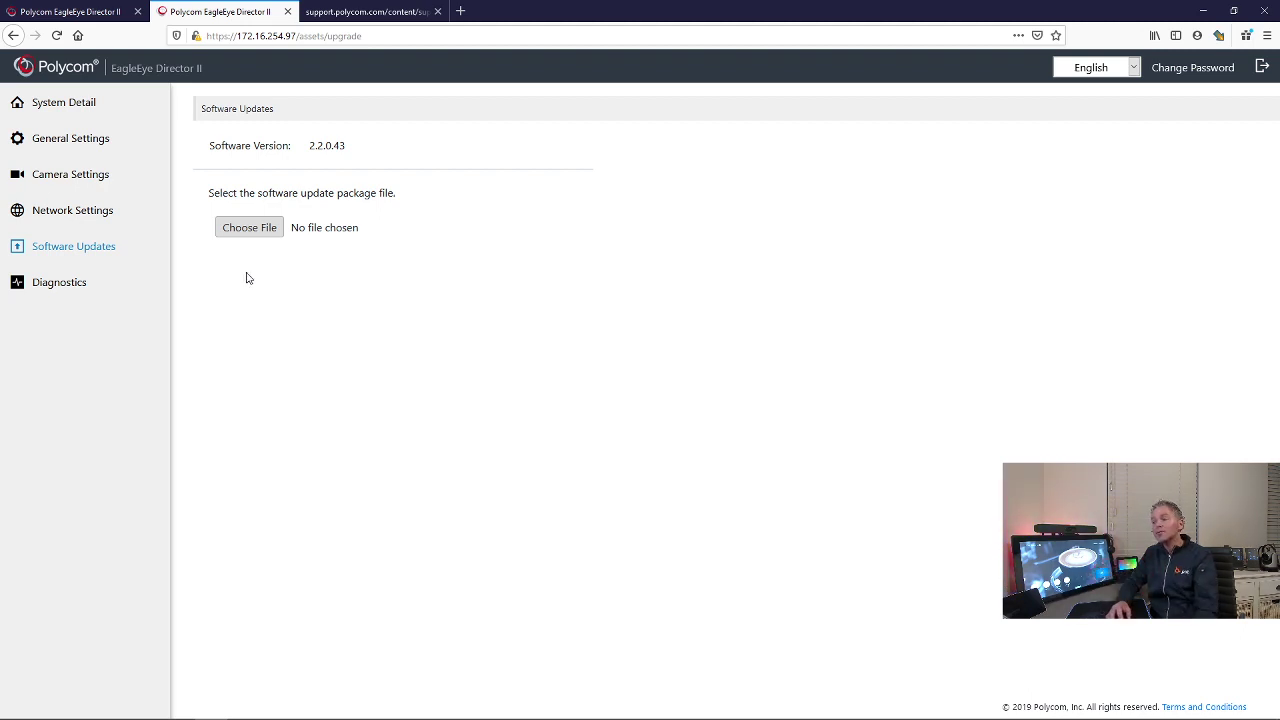
# - Show the Diagnostics Audio page with live levels for Mic-1 through Mic-10
pyautogui.click(84, 284)
pyautogui.click(60, 318)
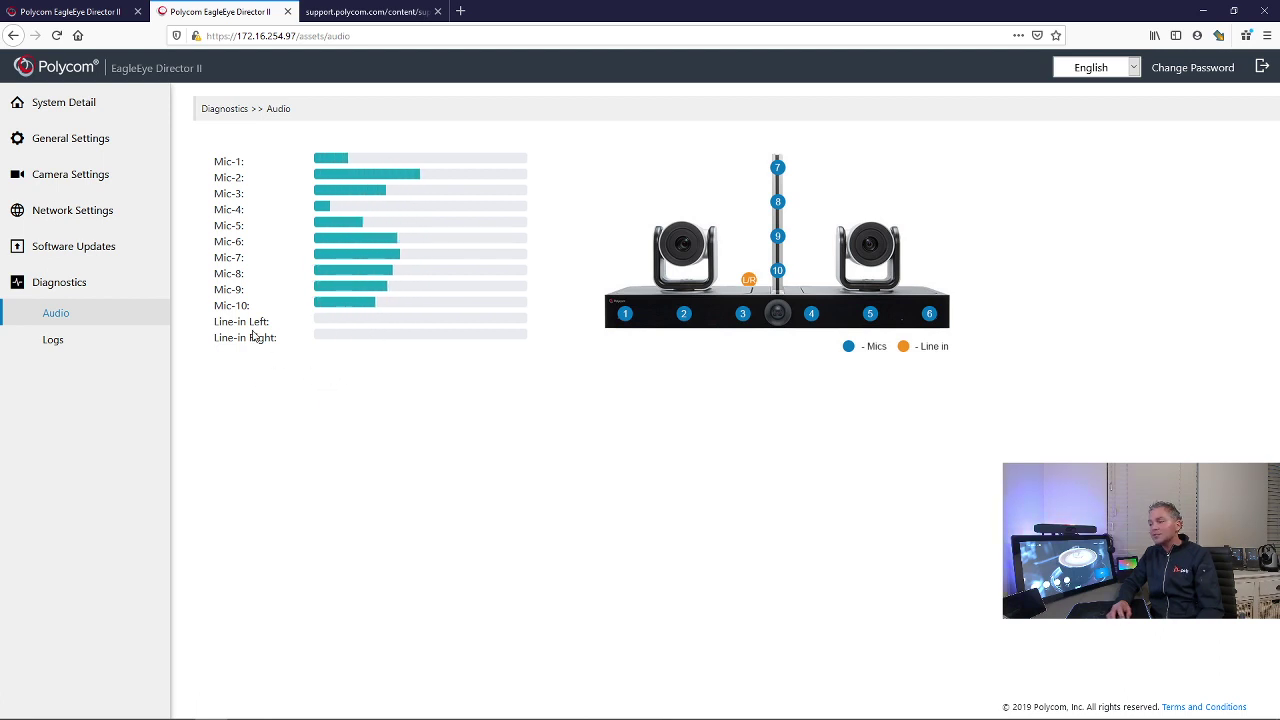
pyautogui.click(93, 343)
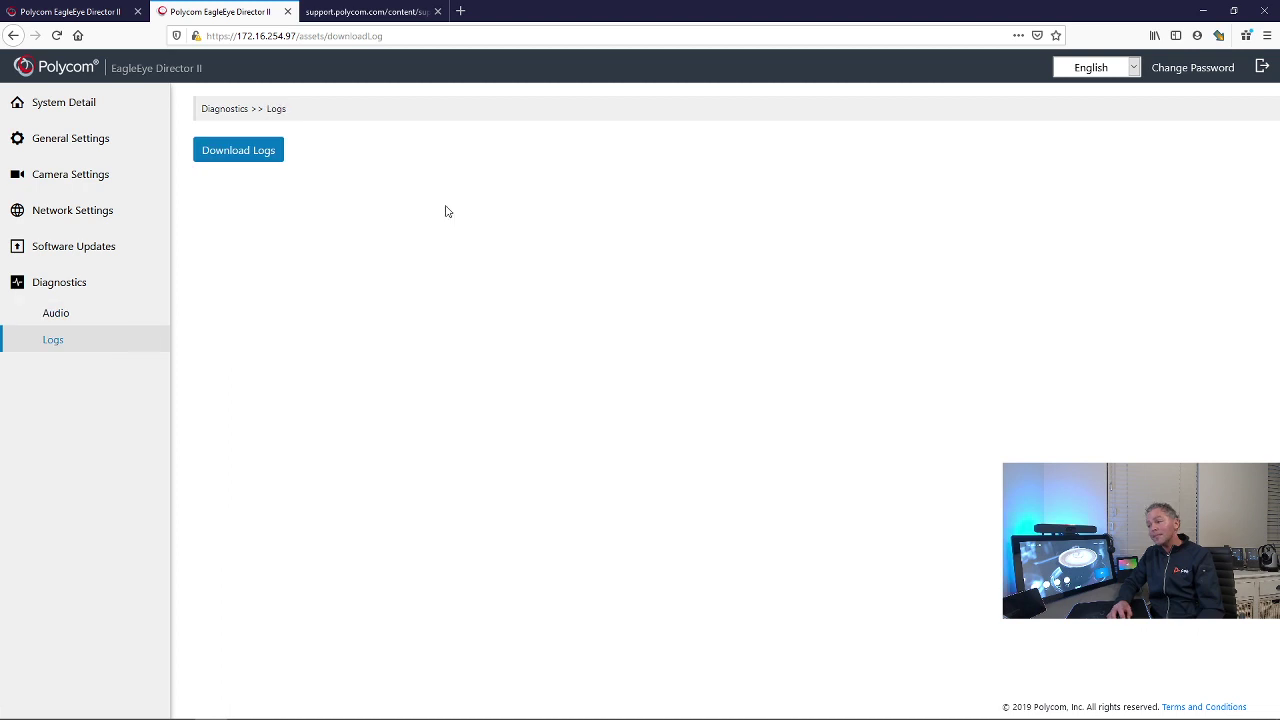